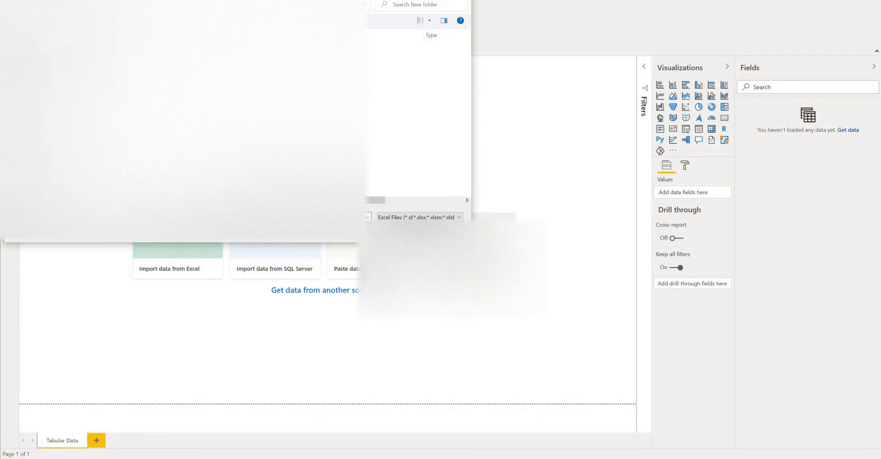
- Import the Excel workbook from the Desktop and load Table1 into the report
left_click(31, 49)
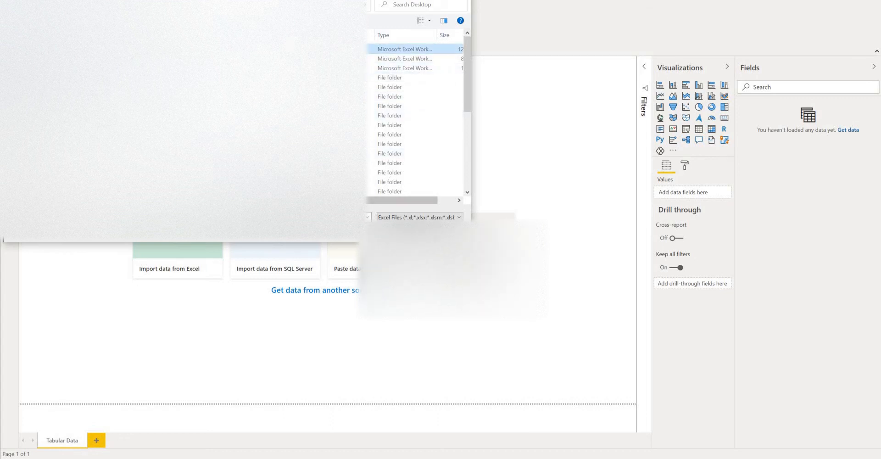
left_click(394, 231)
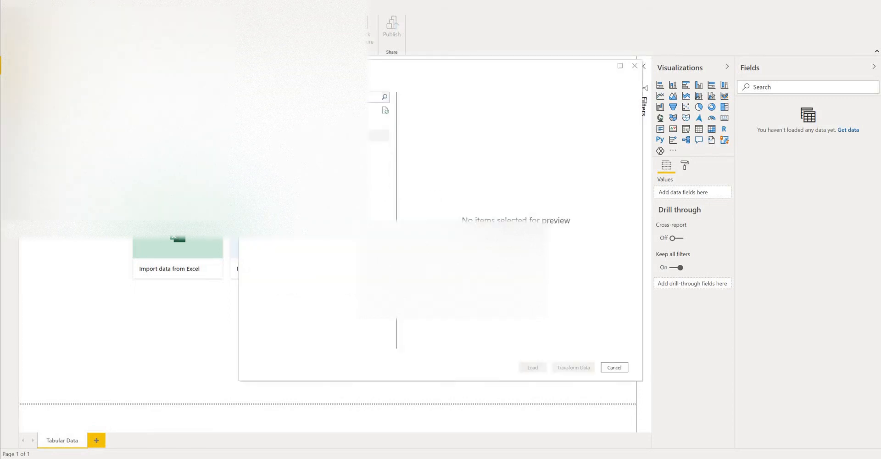
left_click(260, 136)
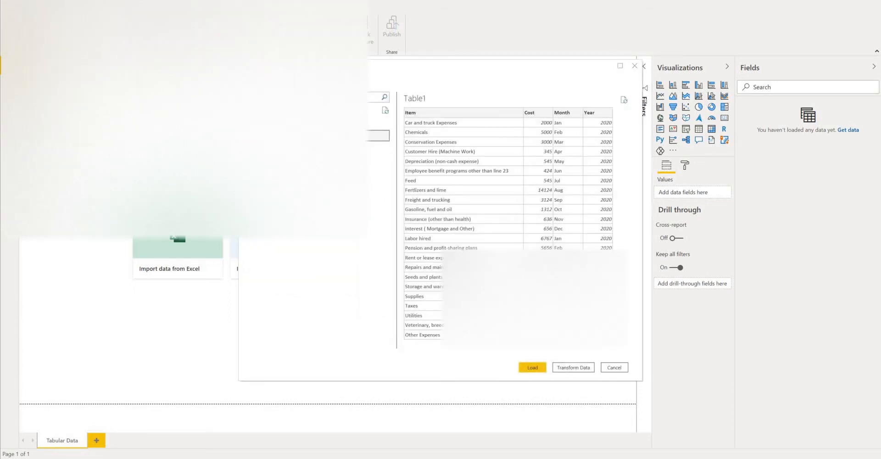
left_click(261, 147)
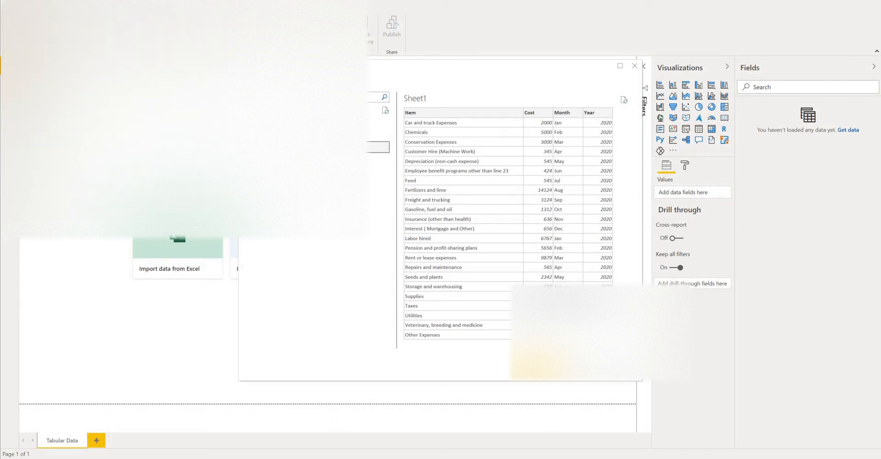
left_click(536, 367)
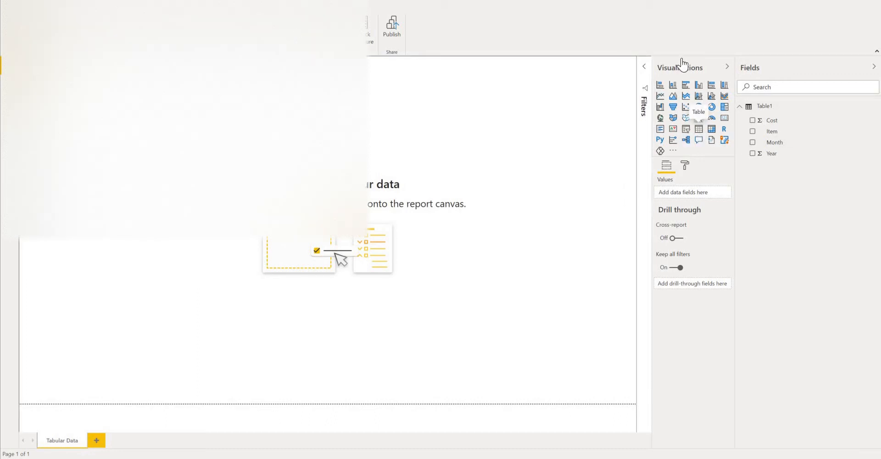
- Add a table visual to the report page with the fields Item, Month, Year and Cost, in that order
left_click(699, 129)
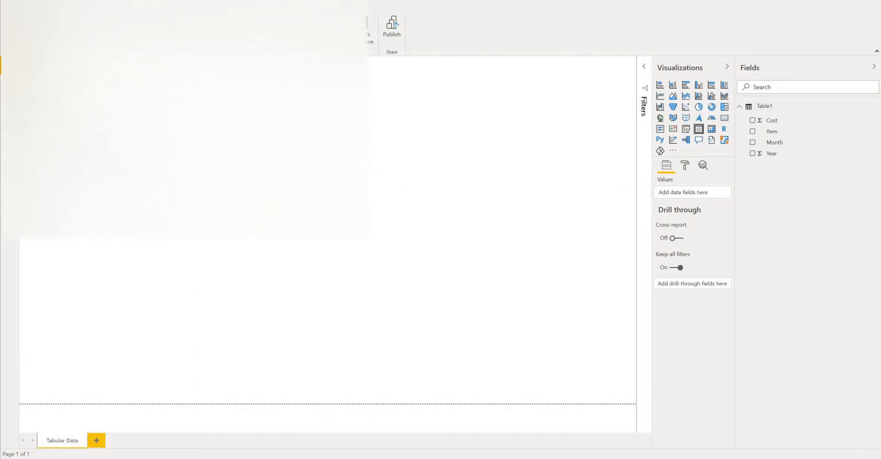
left_click(752, 132)
left_click(753, 143)
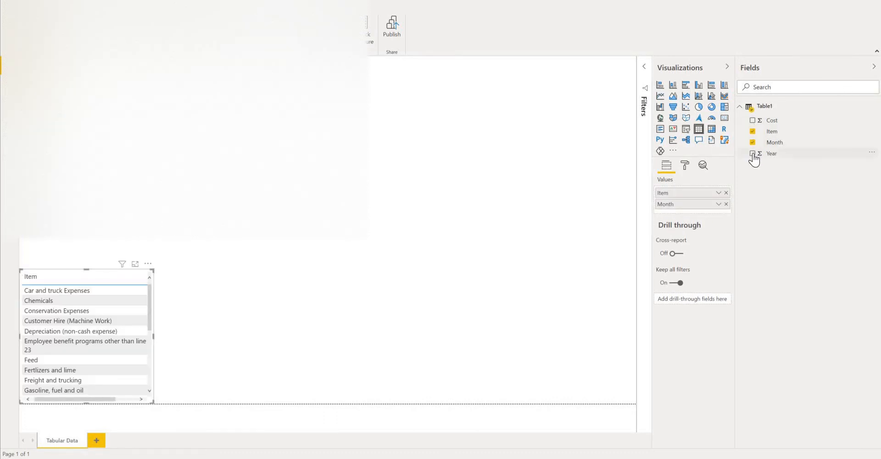
left_click(753, 153)
left_click(753, 120)
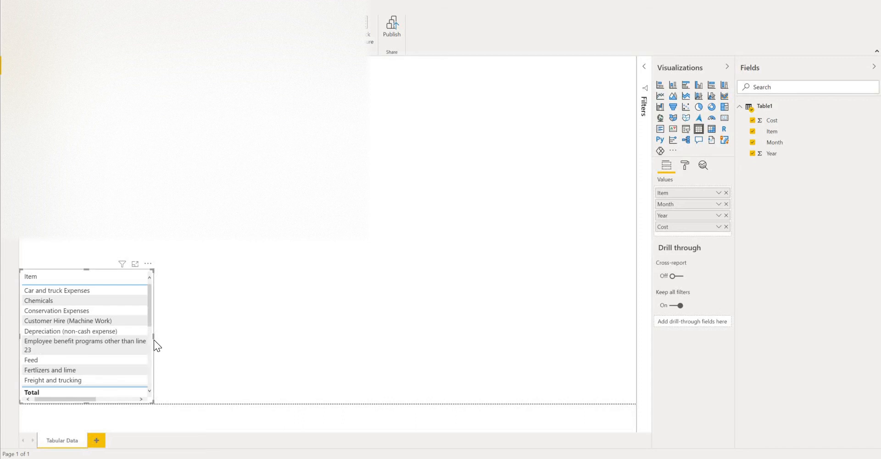
- Resize the table visual so all four columns fit with little spare width and more rows show
left_click_drag(156, 337, 393, 357)
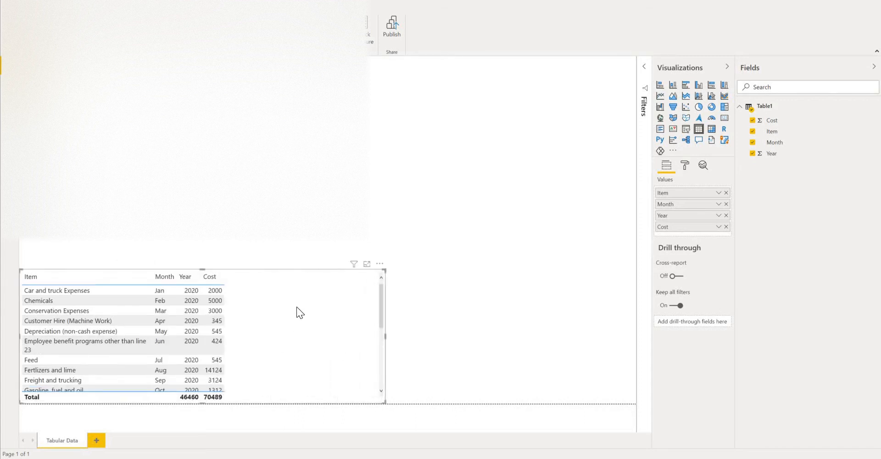
left_click_drag(209, 340, 202, 410)
left_click_drag(392, 303, 291, 313)
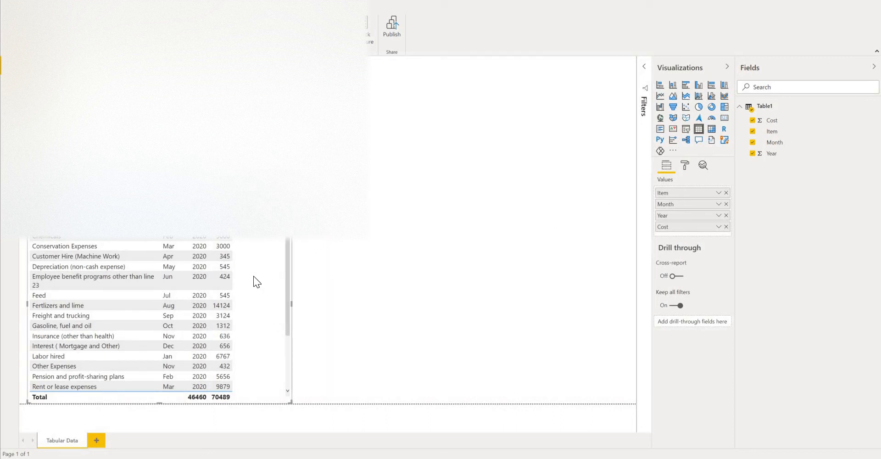
- Set the text size of the table's values to 12 pt
left_click(685, 165)
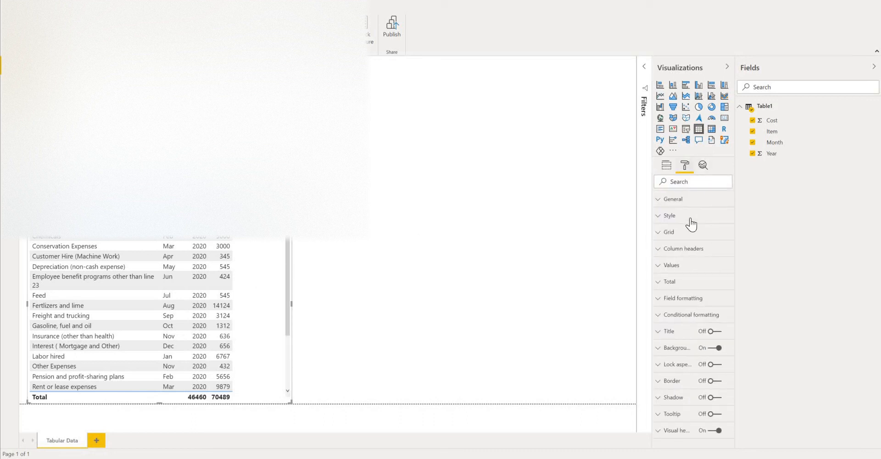
left_click(659, 266)
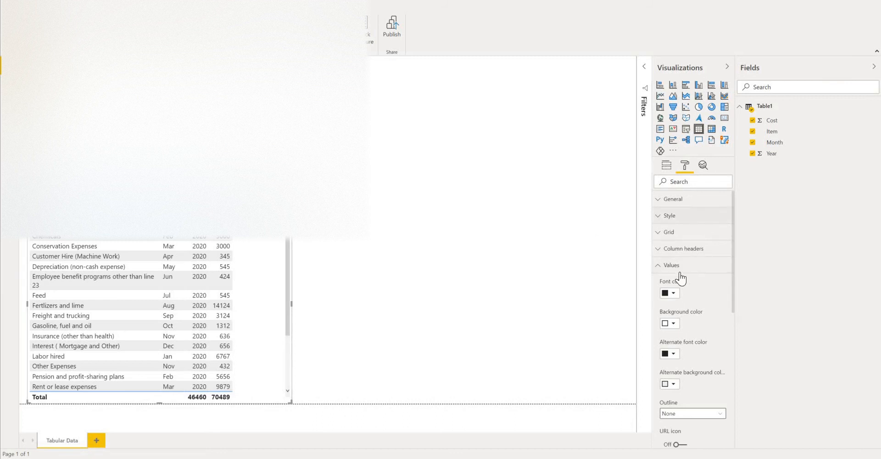
scroll(677, 396, "down", 5)
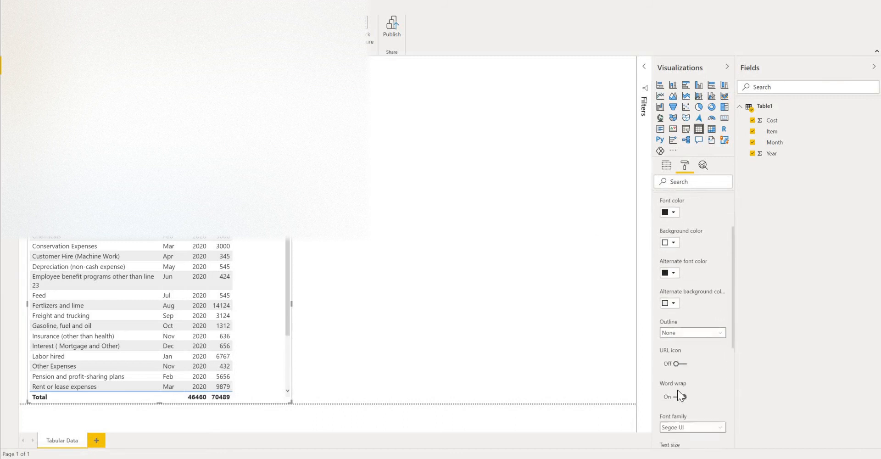
double_click(670, 353)
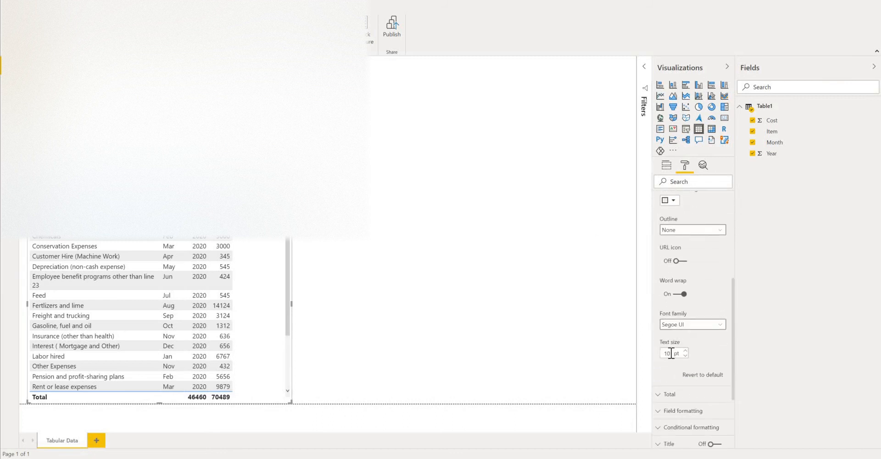
type("12")
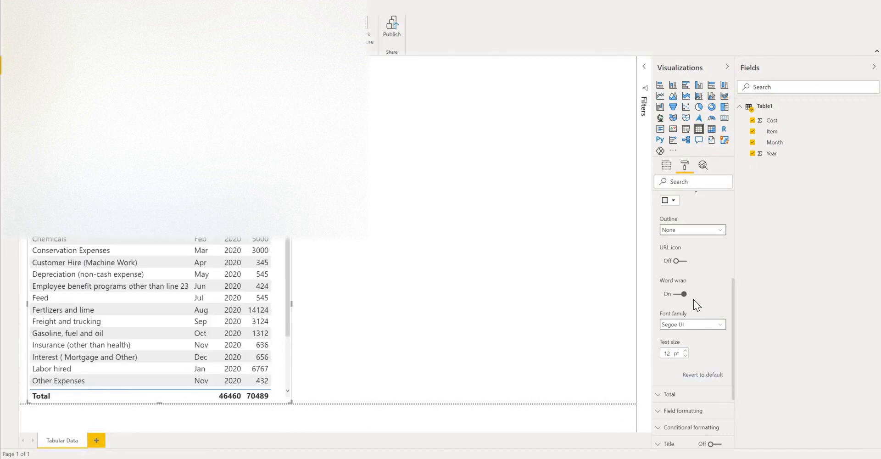
scroll(700, 282, "up", 3)
scroll(666, 246, "up", 3)
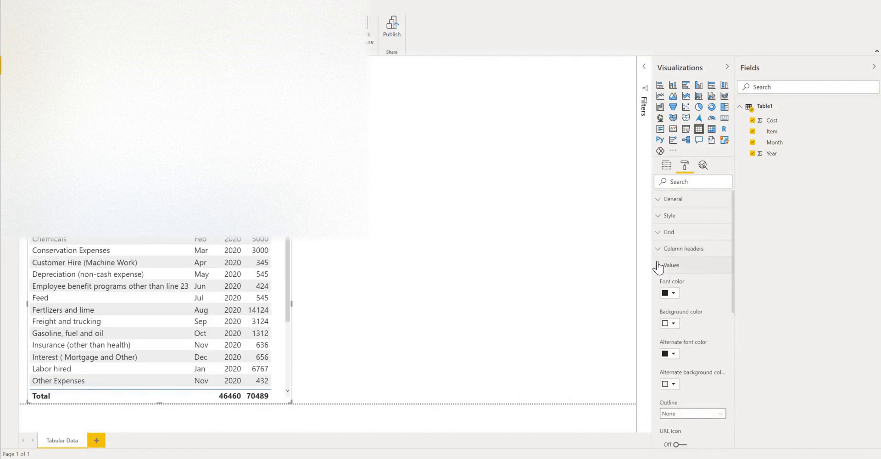
left_click(659, 263)
- Set the text size of the table's column headers to 12 pt
left_click(659, 252)
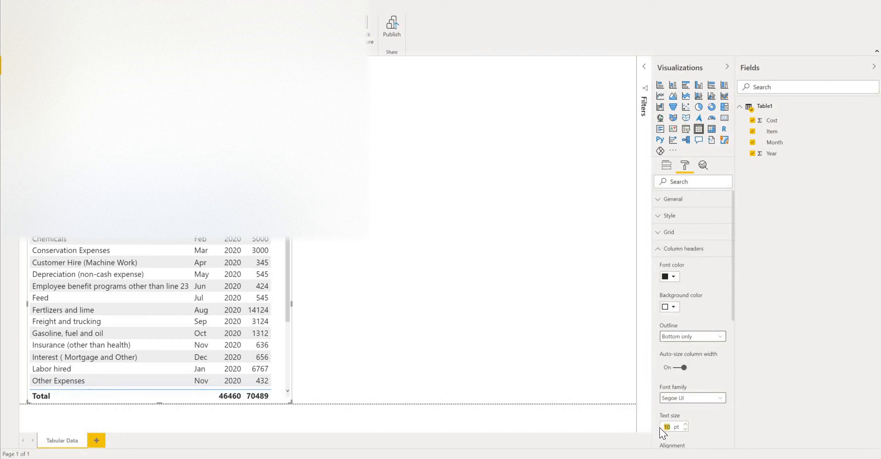
type("12")
key("Return")
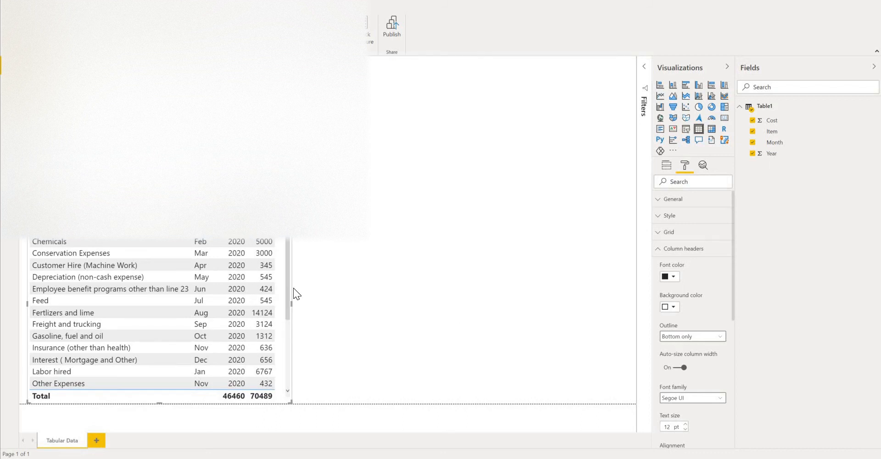
- Apply the Alternating rows style to the table visual
left_click(664, 215)
left_click(720, 243)
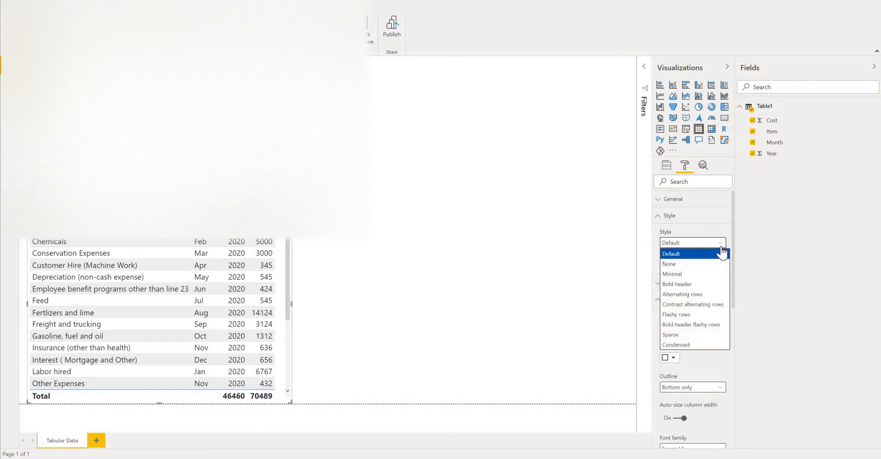
left_click(682, 294)
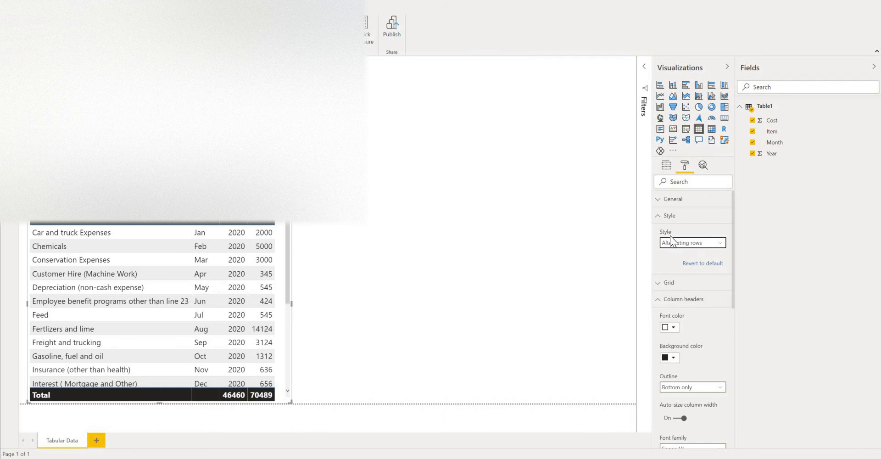
left_click(660, 216)
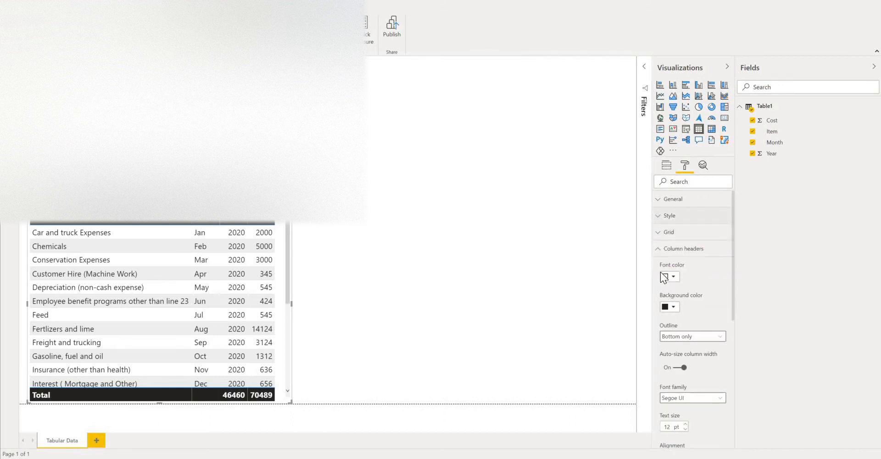
- Set the column headers' background color to blue and turn off the table's totals row
left_click(673, 314)
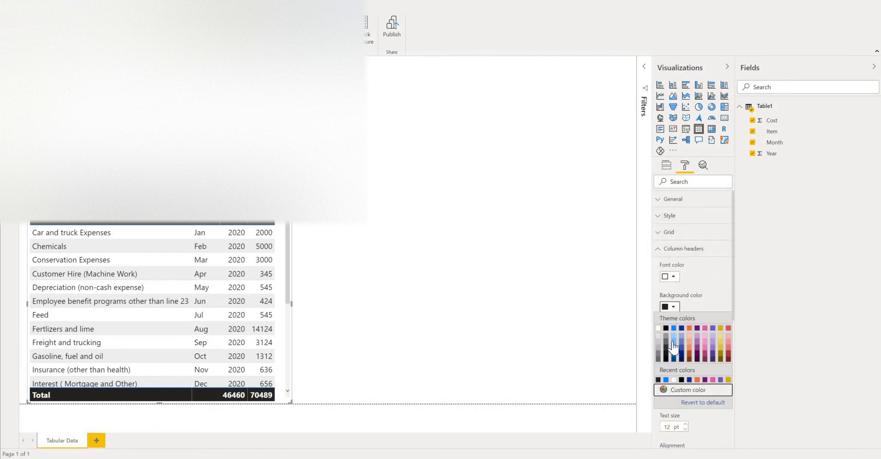
left_click(668, 379)
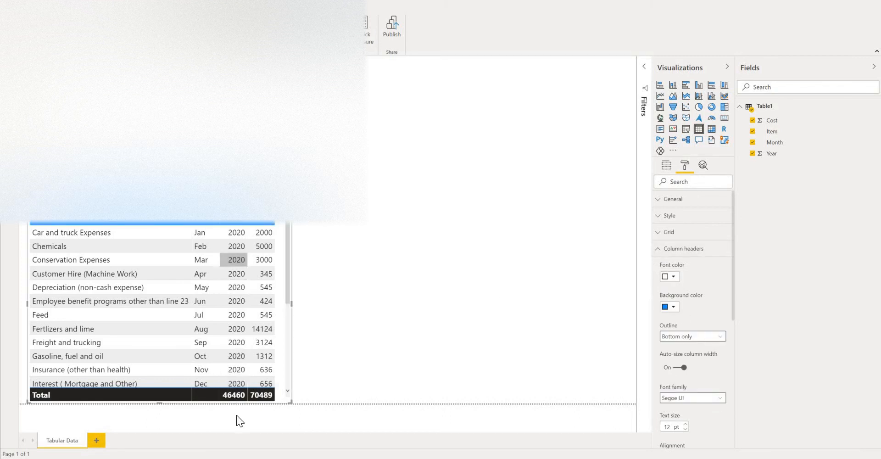
left_click(661, 251)
left_click(666, 282)
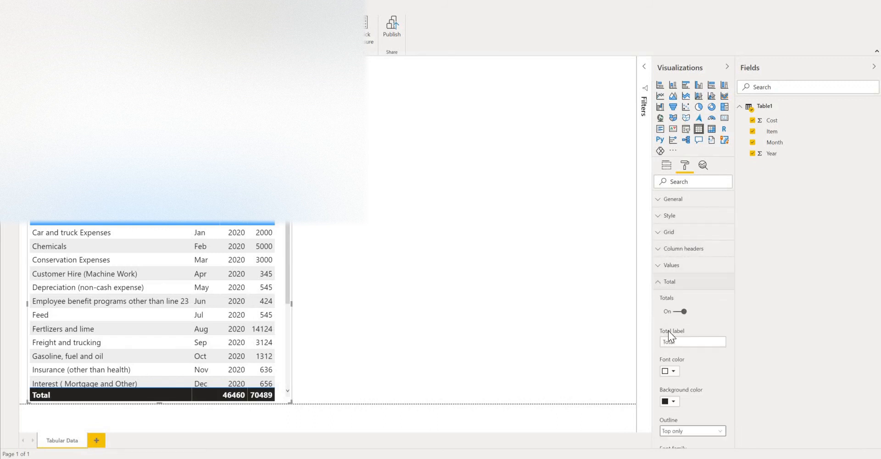
key("space")
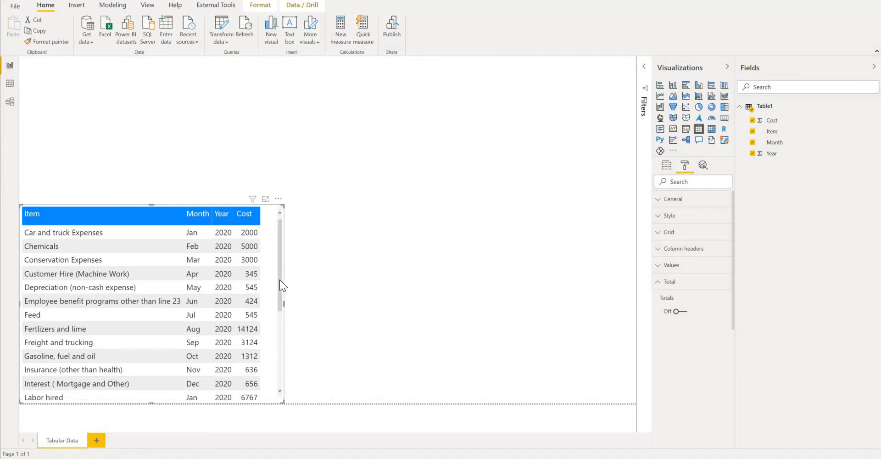
- Add an empty slicer visual and place it, scaled down to a small box, in the page's upper-right corner
left_click(593, 70)
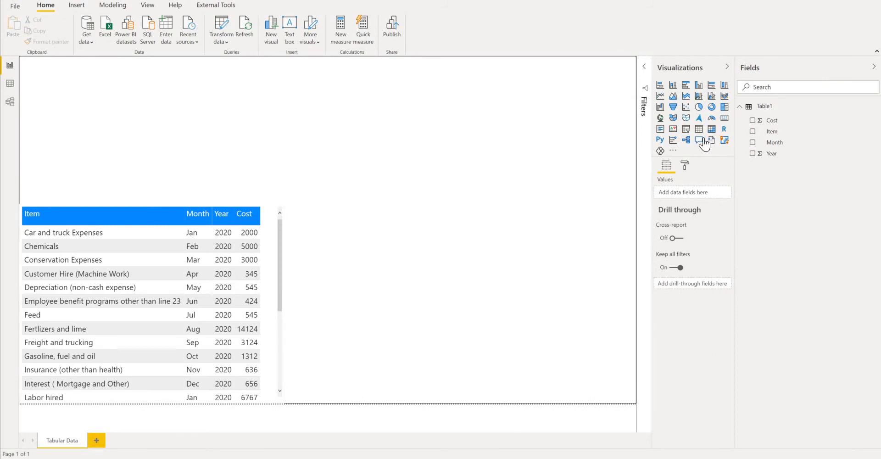
left_click(686, 129)
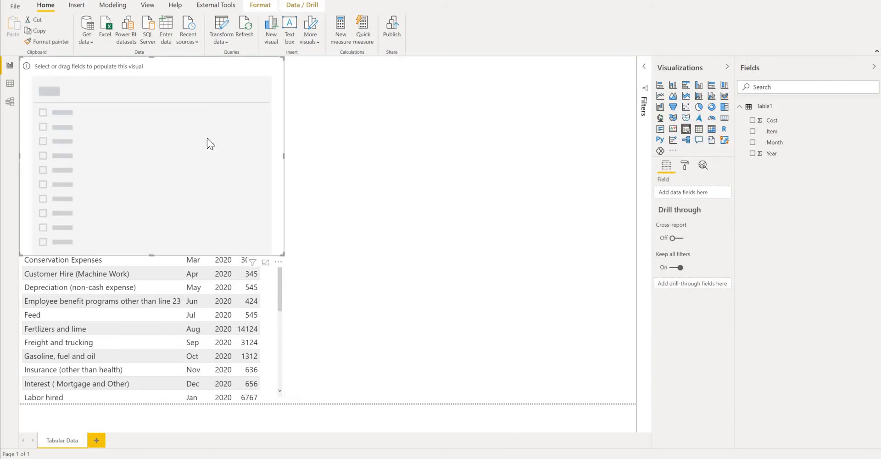
left_click_drag(208, 137, 560, 139)
left_click_drag(371, 254, 548, 120)
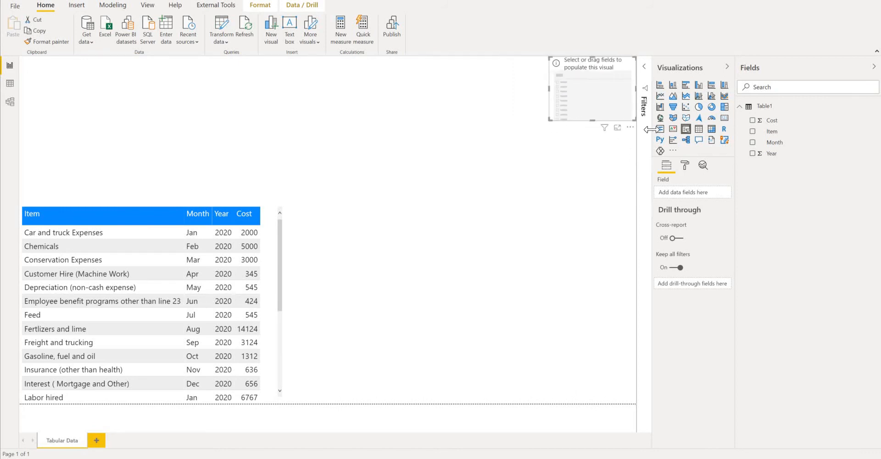
- Assign the Month field to the slicer and show it as a dropdown list
left_click(271, 295)
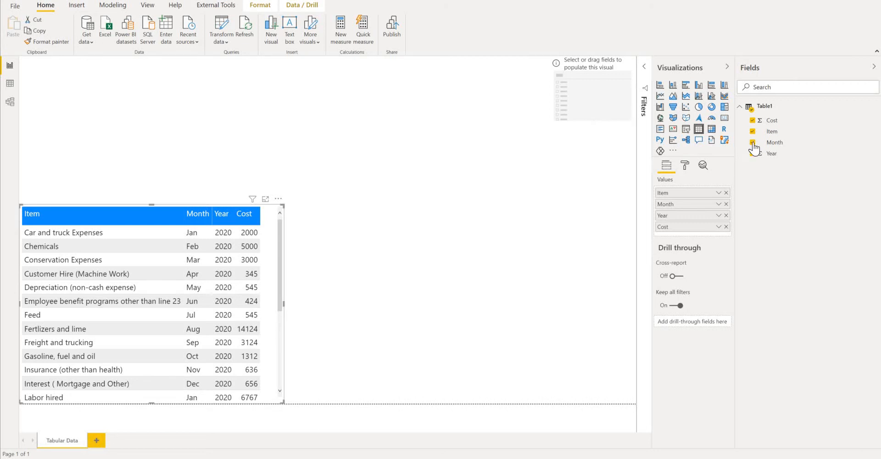
left_click(604, 106)
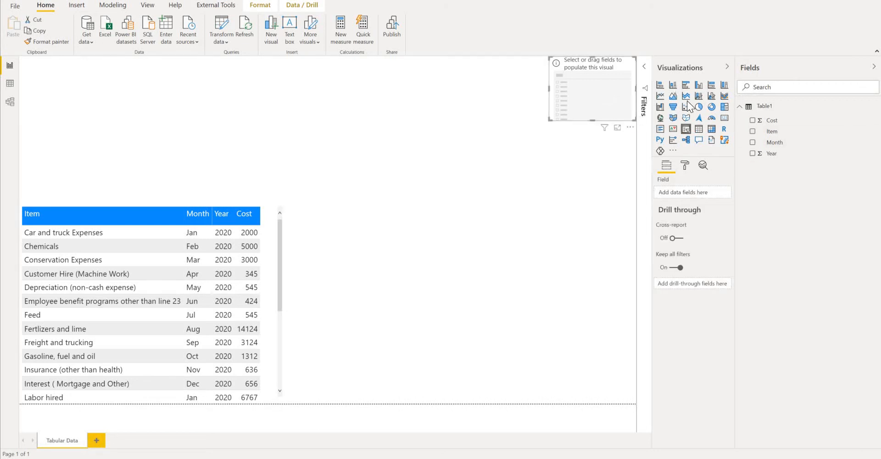
left_click(753, 142)
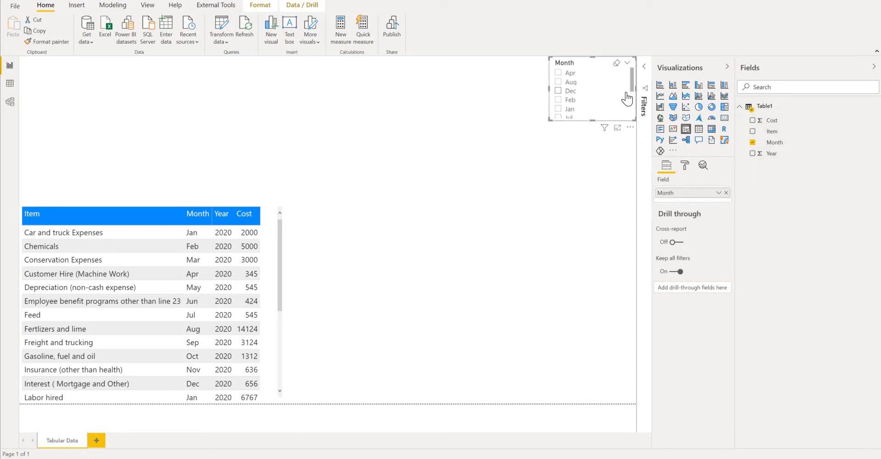
left_click(627, 63)
left_click(599, 91)
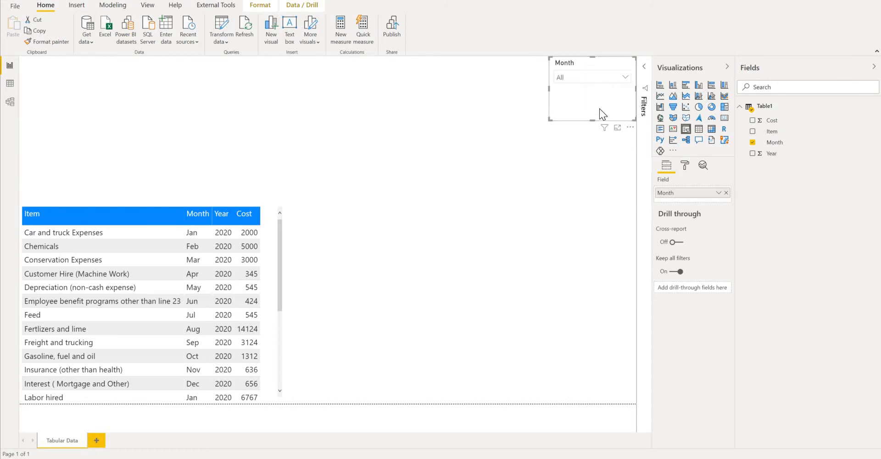
- Enable search in the Month slicer, search for "ap" and filter the table to Apr
left_click(630, 128)
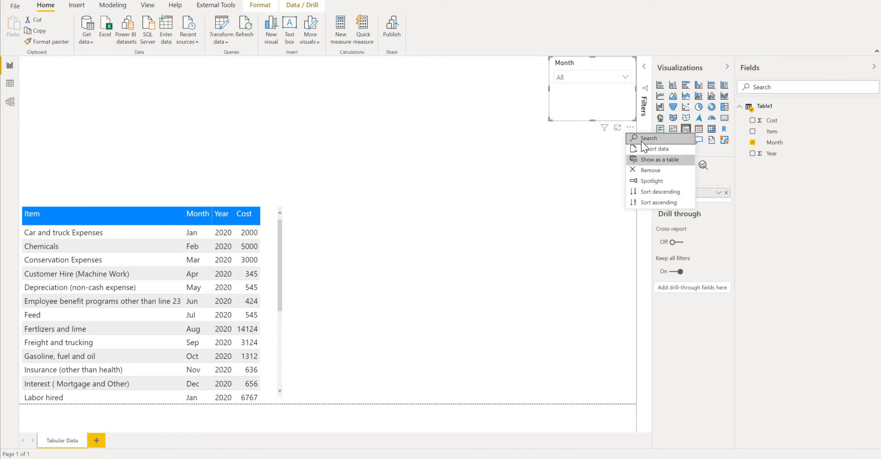
left_click(631, 127)
left_click(624, 78)
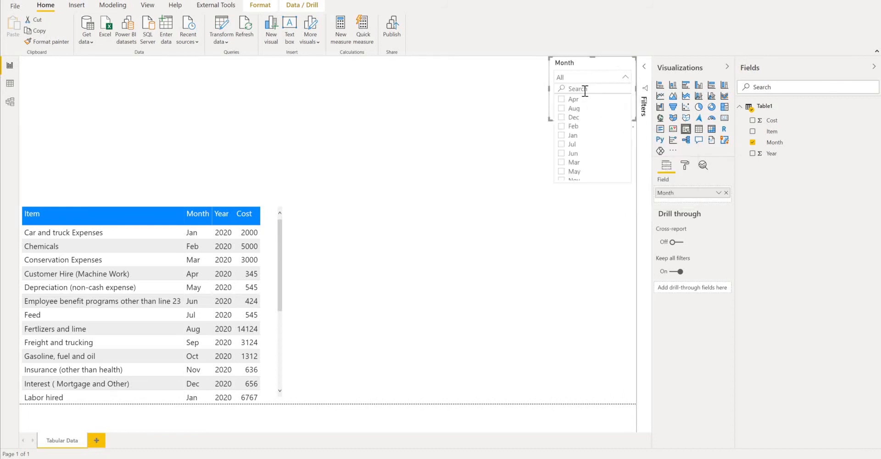
left_click(585, 90)
type("ap")
left_click(561, 101)
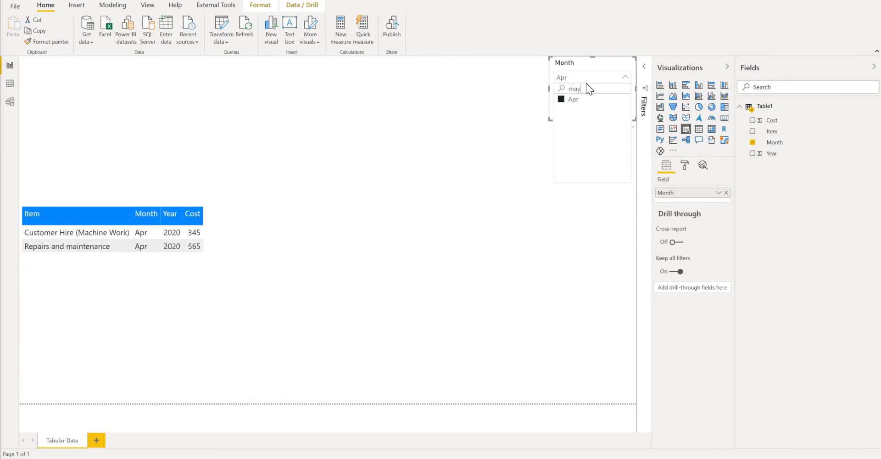
- Switch the Month slicer's selection to May and close its list
left_click(561, 100)
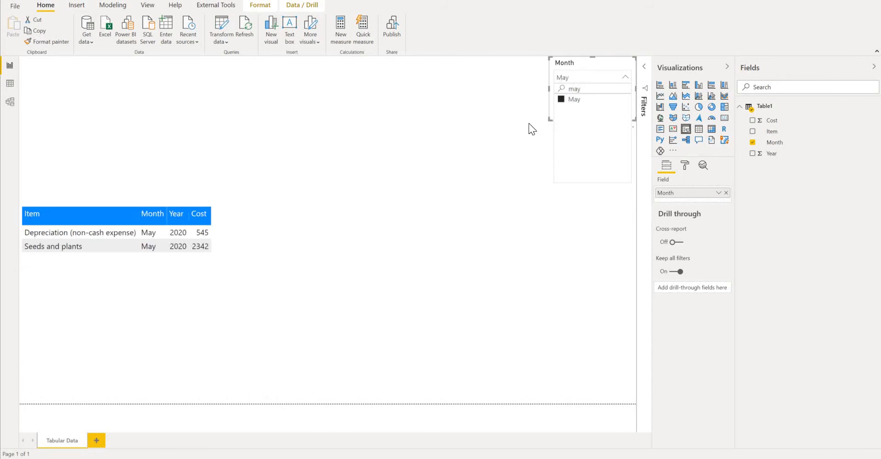
left_click(586, 59)
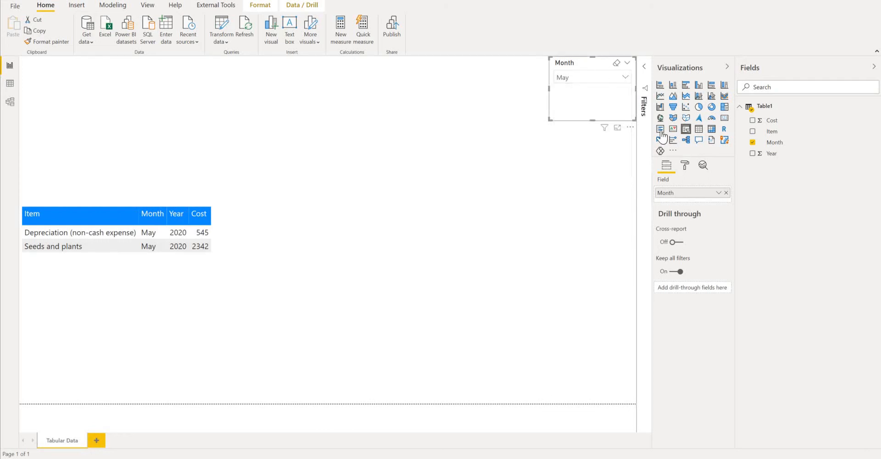
- Turn off Multi-select with CTRL and turn on the "Select all" option for the Month slicer
left_click(684, 167)
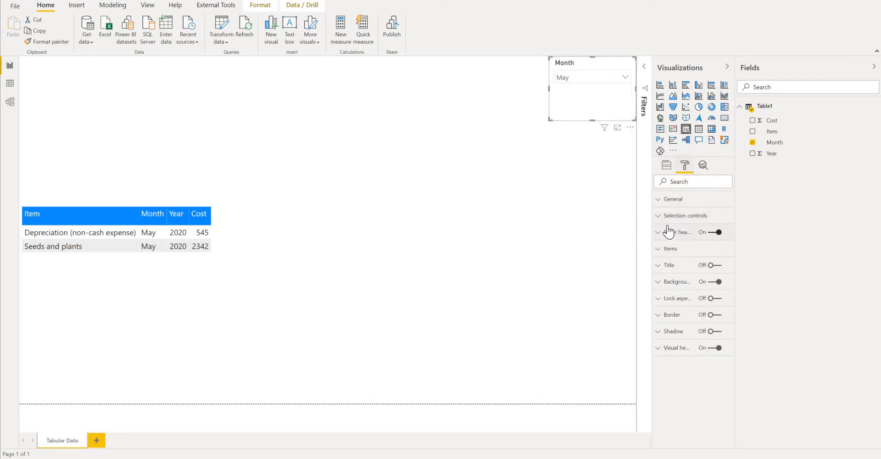
left_click(657, 216)
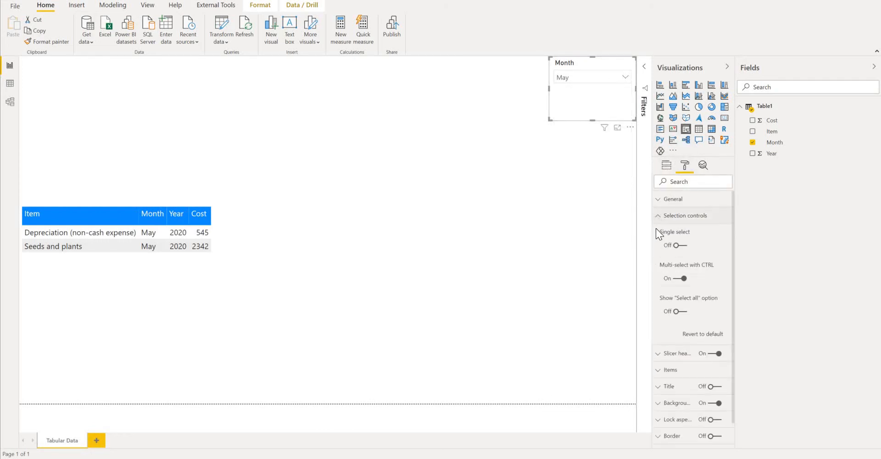
left_click(683, 278)
left_click(678, 311)
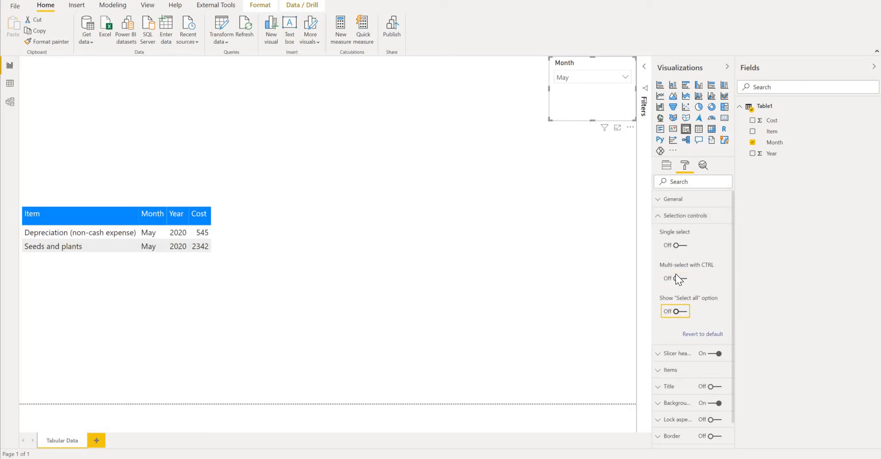
- Search the Month slicer for "apr" and "dec" and add both months to the selection to filter the table
left_click(621, 79)
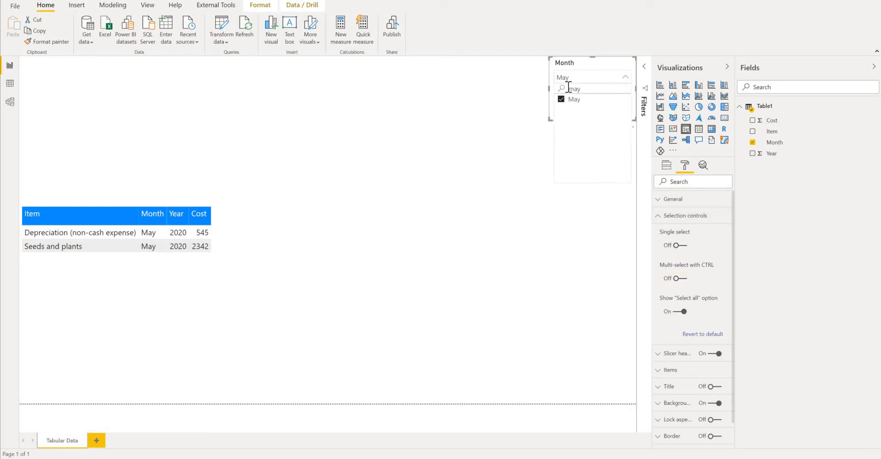
left_click_drag(582, 89, 536, 86)
type("apr")
left_click(561, 99)
left_click_drag(586, 89, 563, 95)
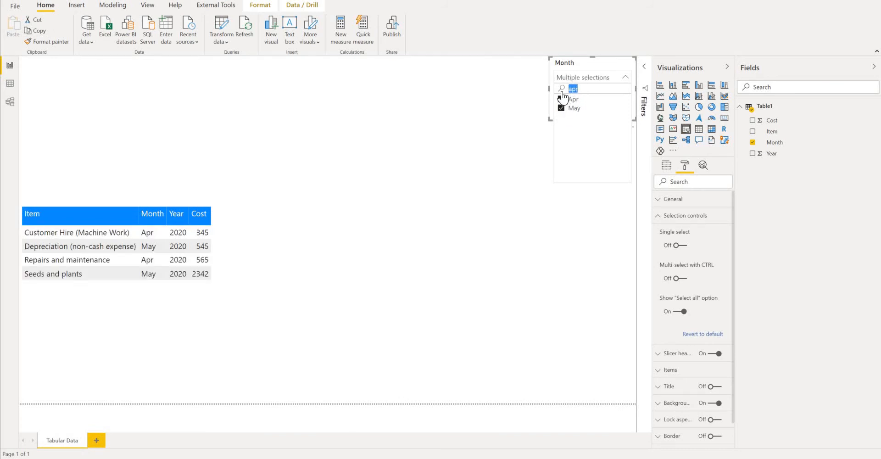
type("dec")
left_click(561, 99)
left_click(165, 224)
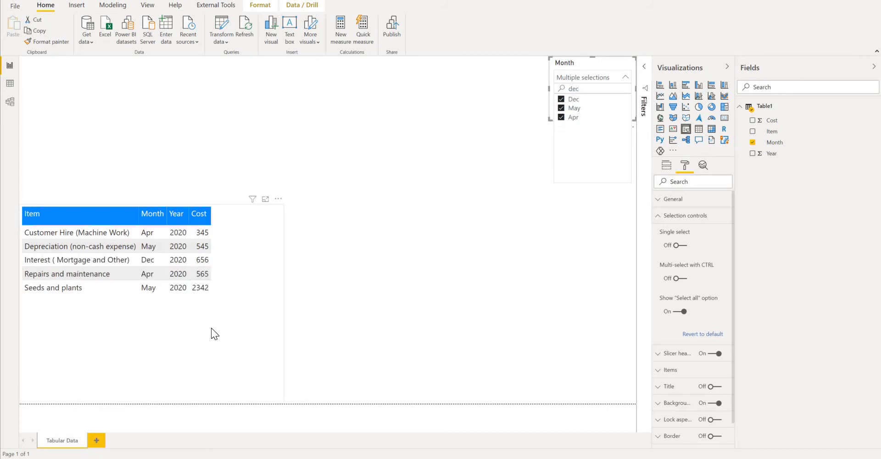
left_click(552, 103)
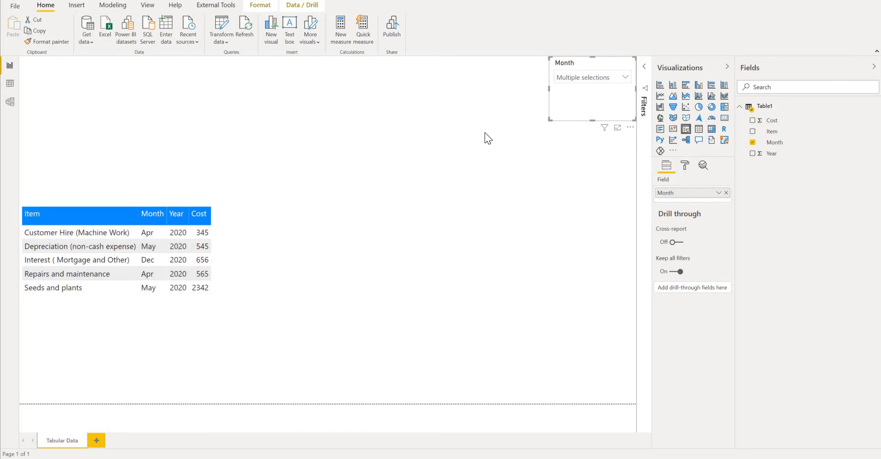
- Create a new measure in Table1 and name it Total Expenses
right_click(776, 129)
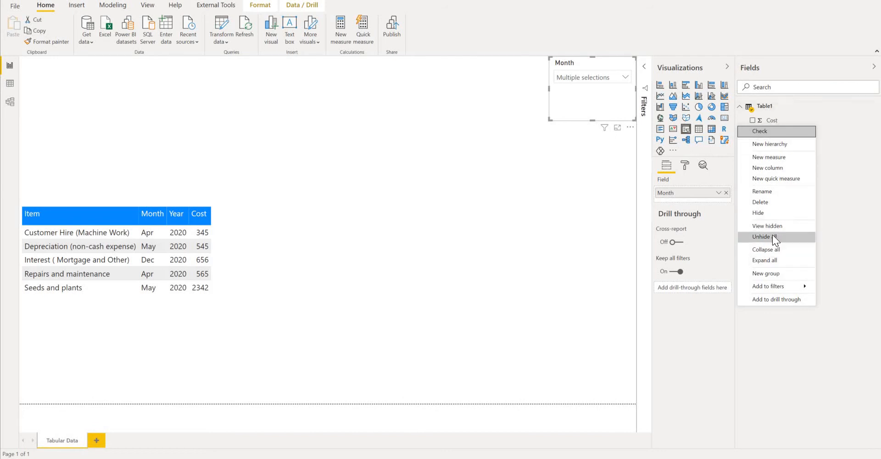
left_click(770, 157)
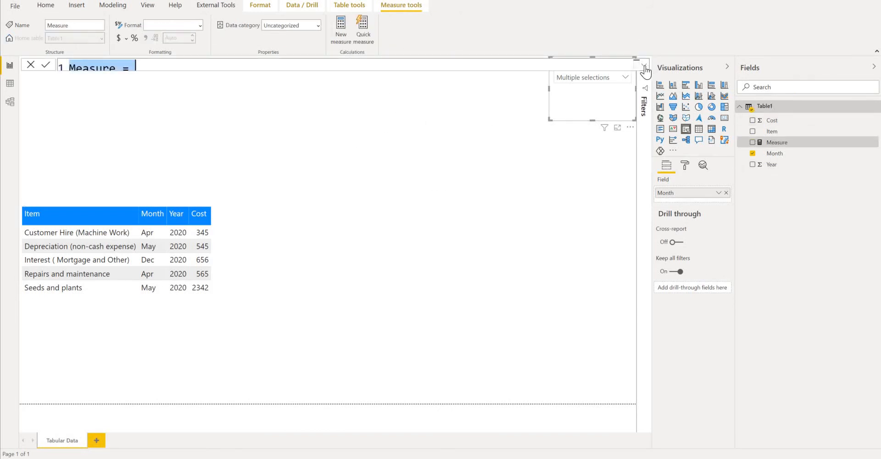
left_click(154, 71)
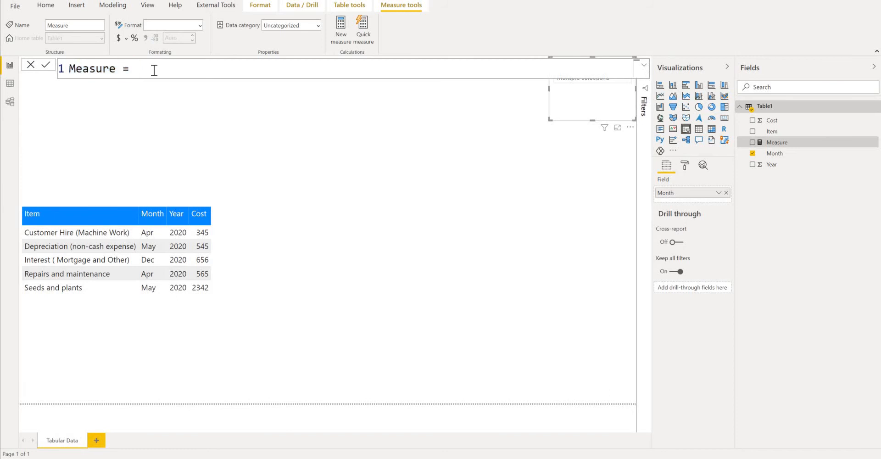
key("BackSpace")
key("BackSpace")
key("BackSpace")
key("BackSpace")
key("BackSpace")
key("BackSpace")
key("BackSpace")
key("BackSpace")
key("BackSpace")
type("Total Expen")
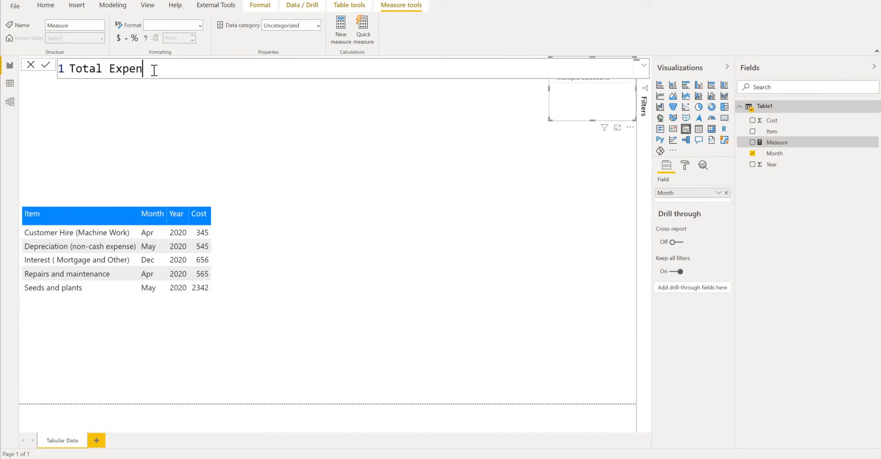
type("ses =")
- Define the Total Expenses measure as SUM(Table1[Cost]) and commit the formula
type("sum")
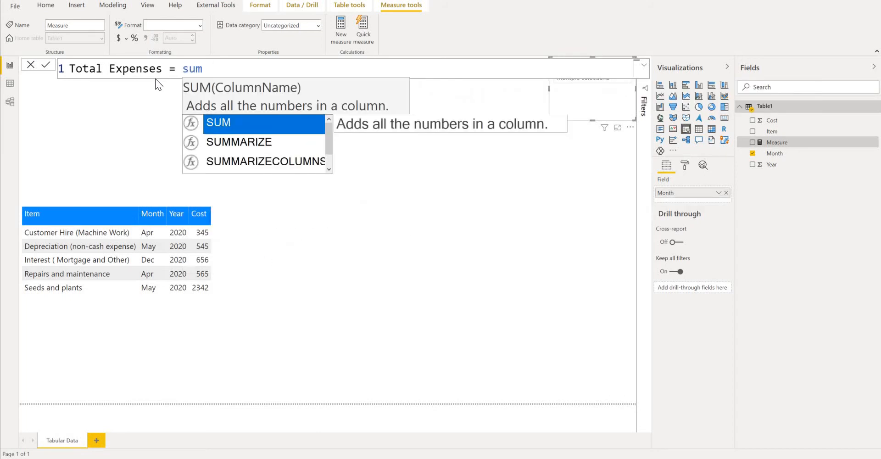
type("(")
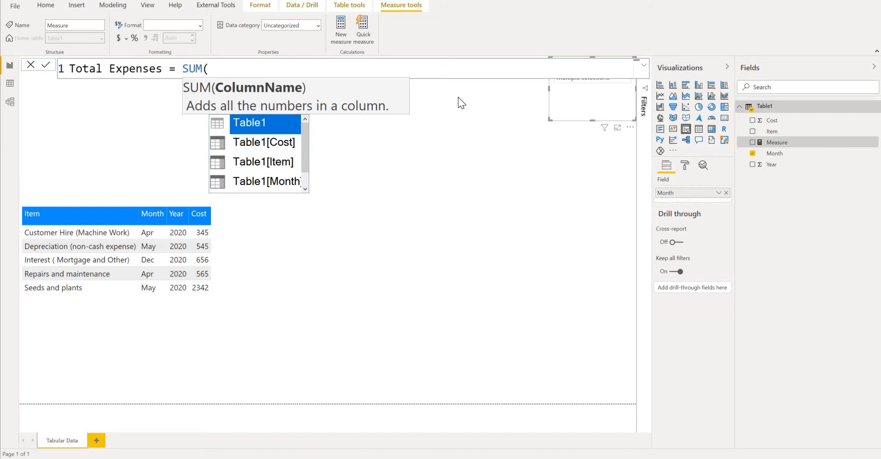
double_click(265, 143)
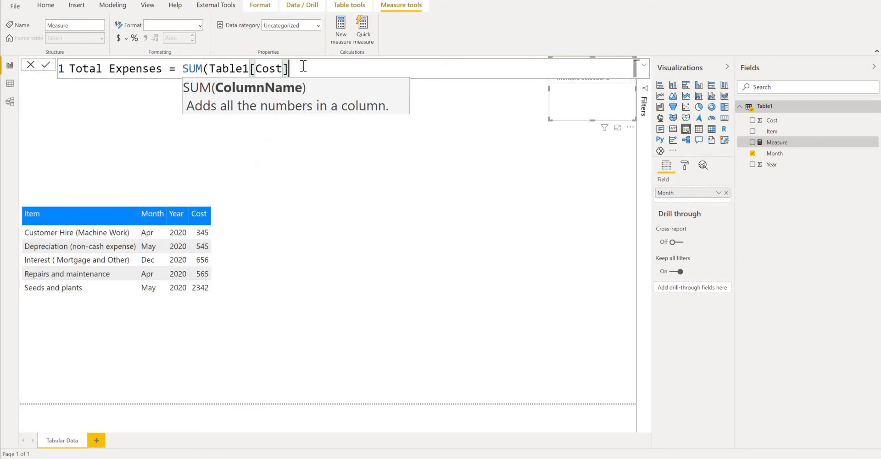
type(")")
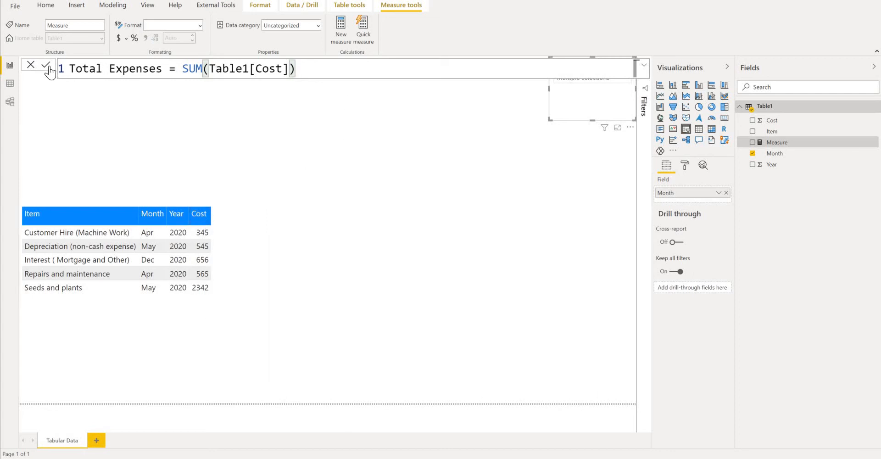
key("Return")
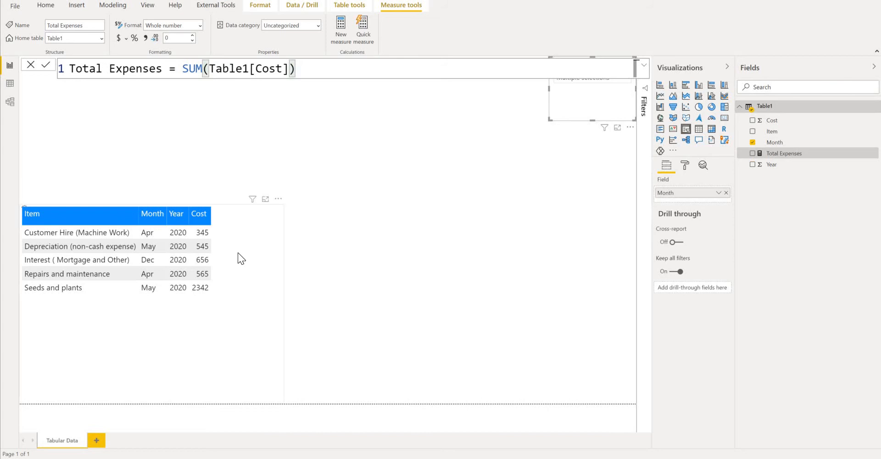
- Add the Total Expenses measure to the expense table and remove its Cost column
left_click(238, 253)
left_click_drag(780, 156, 252, 287)
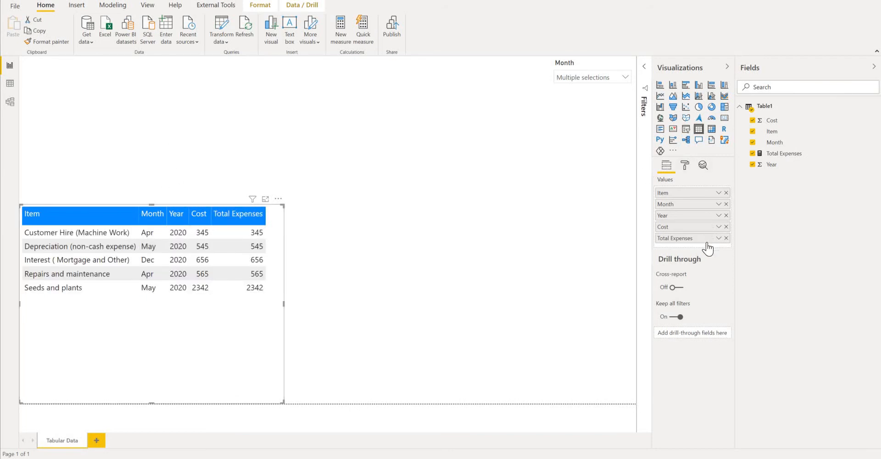
left_click(726, 227)
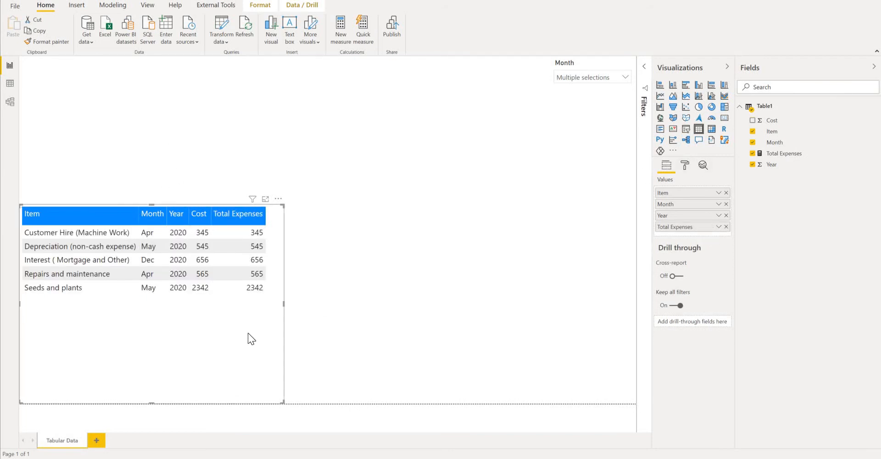
- Add a card visual for the Total Expenses measure and scale it down in the page's upper-left corner
left_click(53, 114)
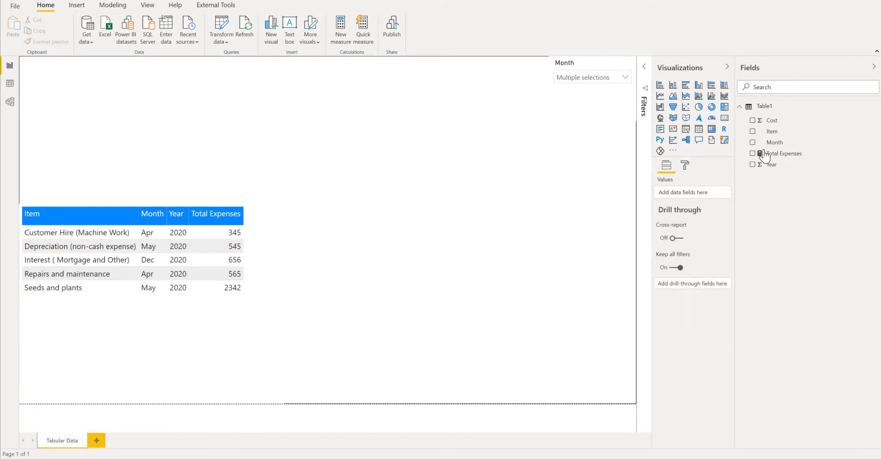
left_click(725, 118)
left_click_drag(281, 252, 141, 135)
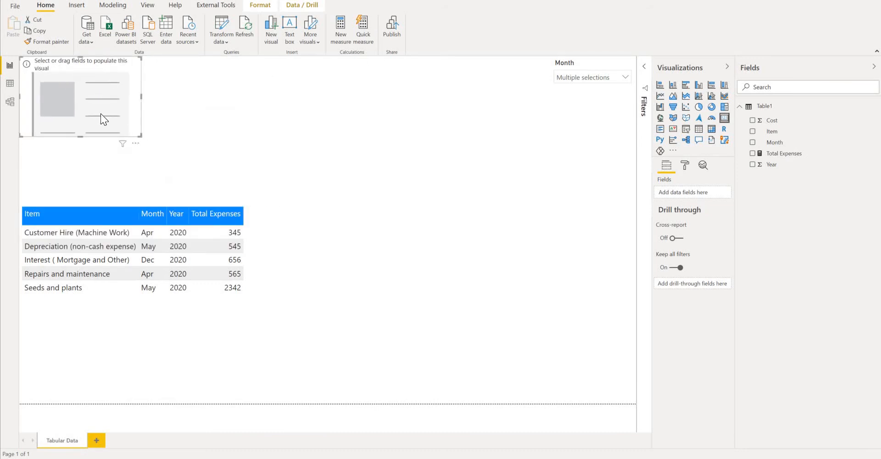
left_click(757, 155)
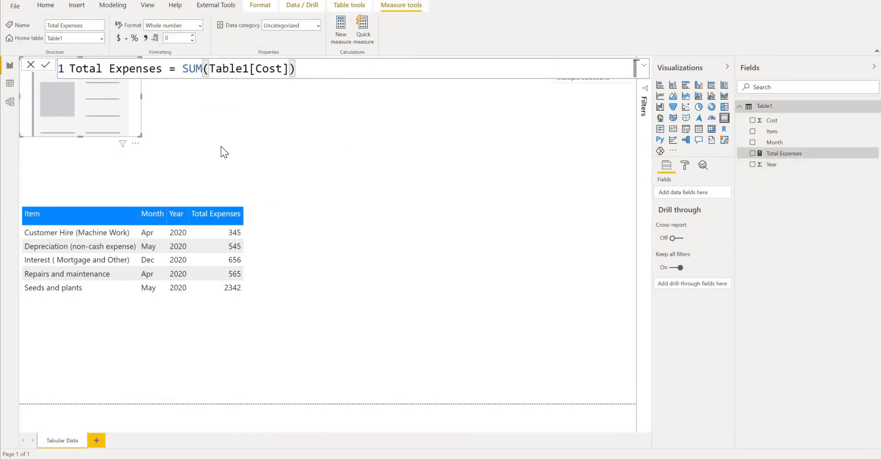
left_click(753, 154)
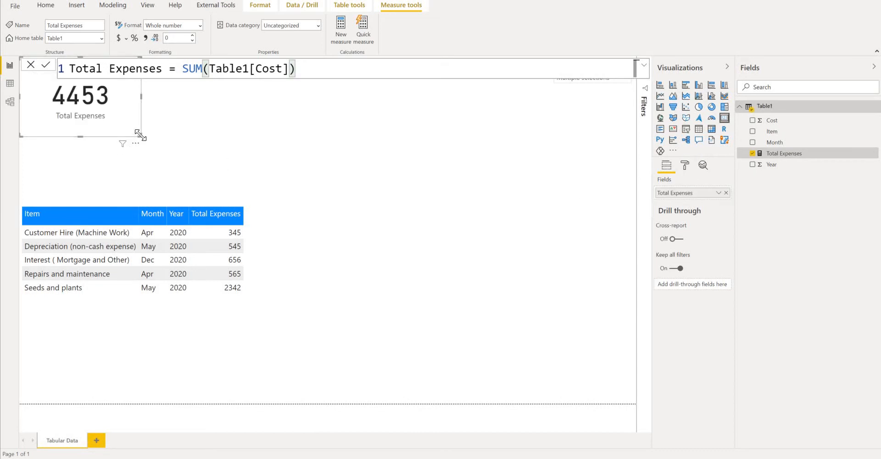
left_click_drag(140, 134, 113, 121)
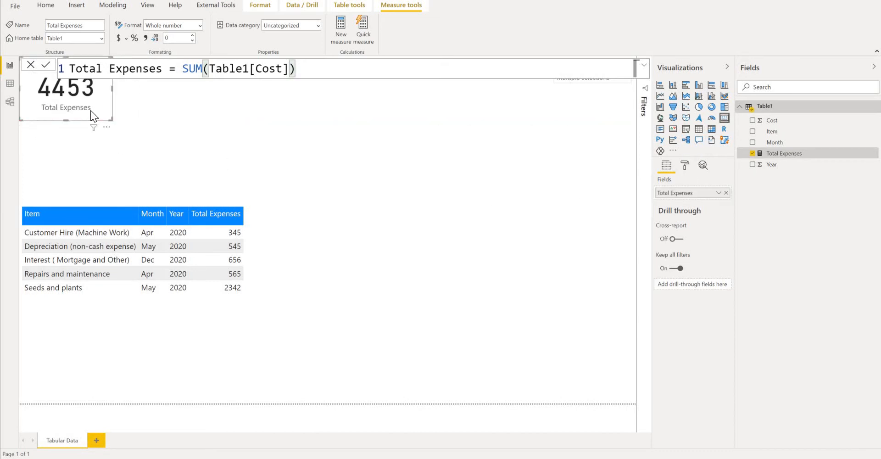
- Set the card's data label to the Arial Black font at a text size of 25 pt
left_click(685, 165)
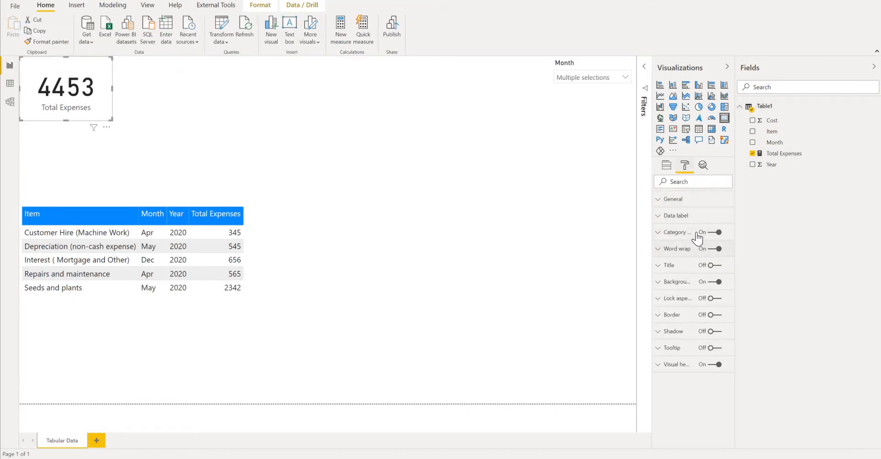
left_click(661, 215)
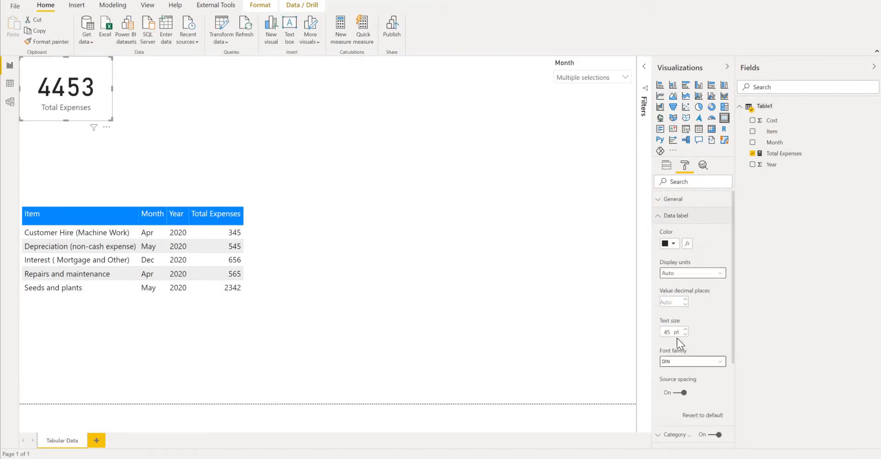
left_click_drag(673, 331, 651, 330)
type("1")
left_click(711, 361)
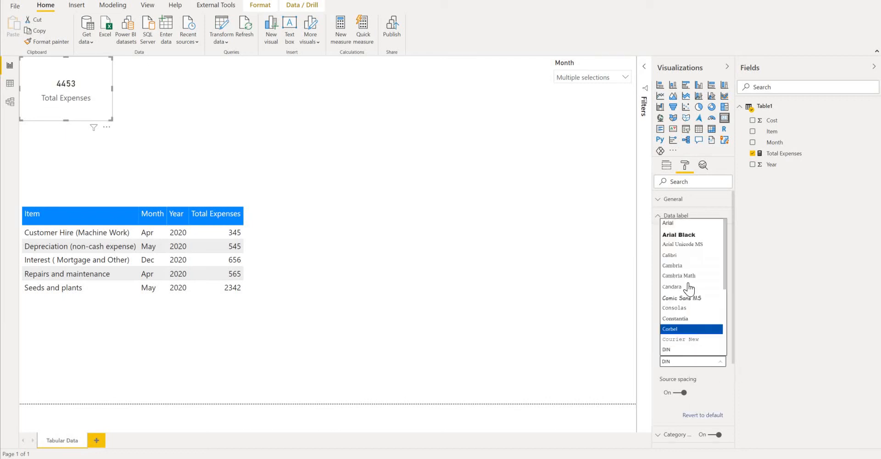
left_click(686, 234)
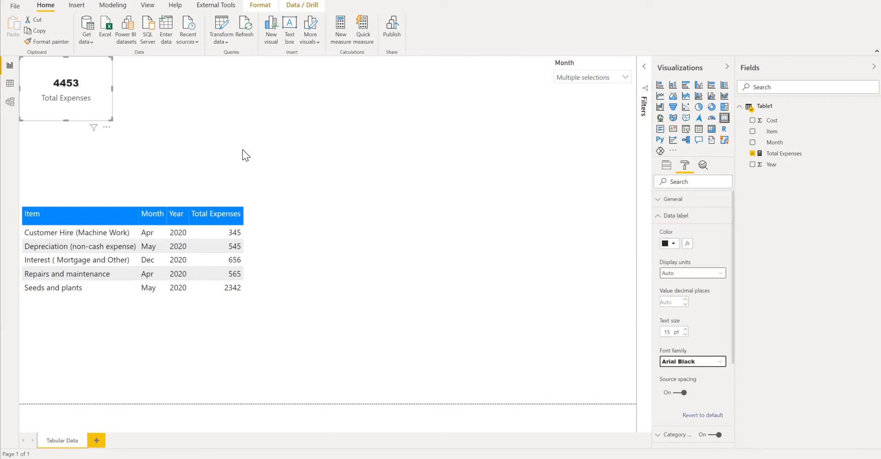
left_click_drag(674, 331, 656, 330)
type("25")
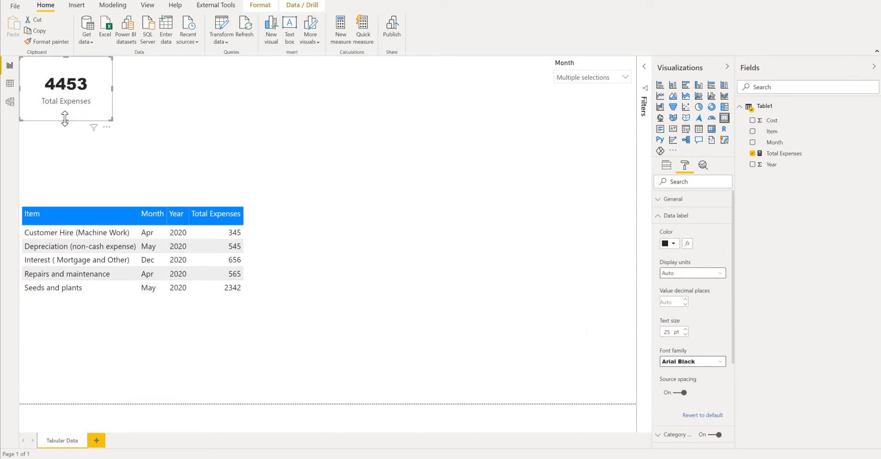
- Shrink the card closely around its text and reduce the table's height by lowering its upper edge
left_click_drag(56, 101, 43, 99)
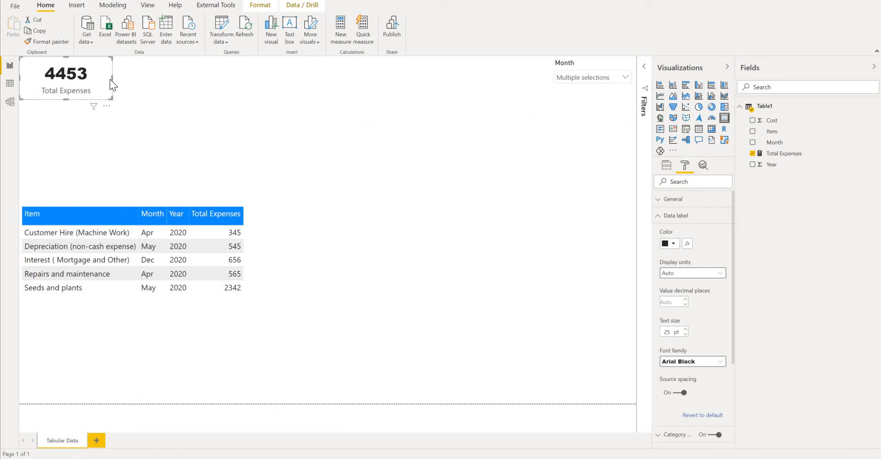
left_click_drag(113, 78, 82, 80)
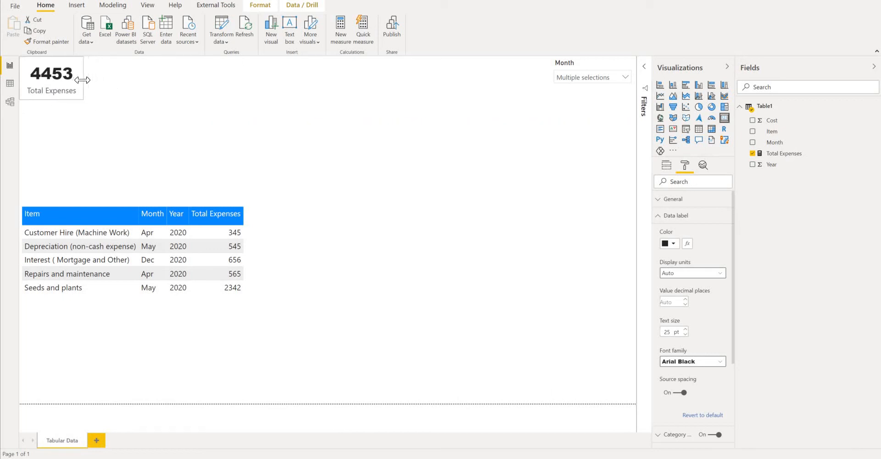
left_click(151, 113)
left_click(153, 207)
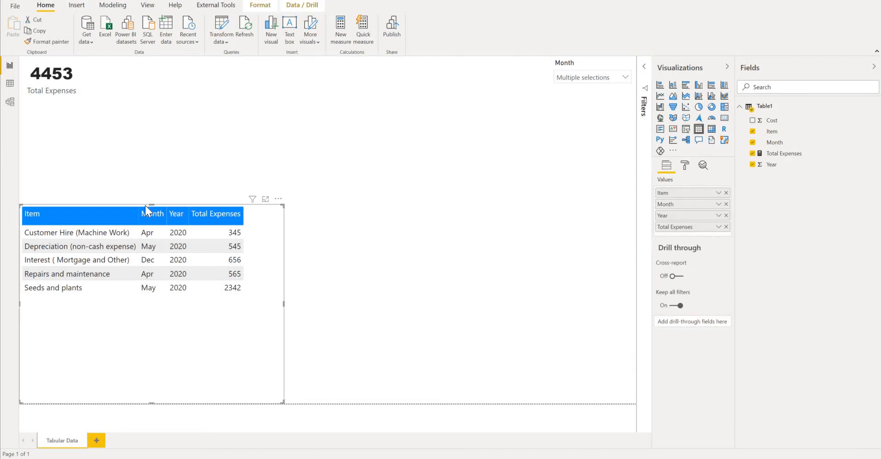
left_click_drag(148, 204, 150, 283)
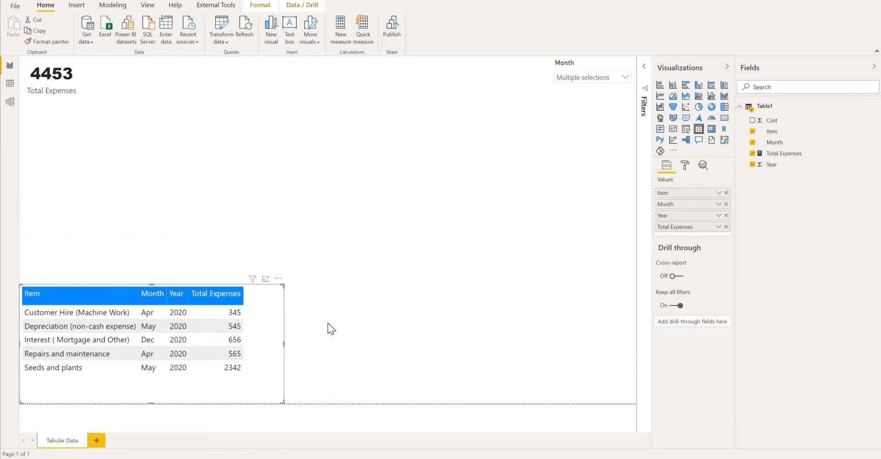
- Clear all selections in the Month slicer
left_click(624, 75)
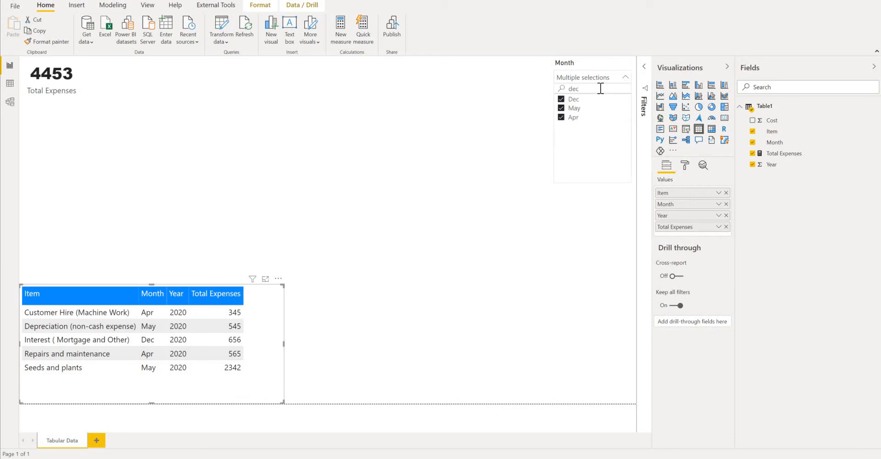
left_click(617, 63)
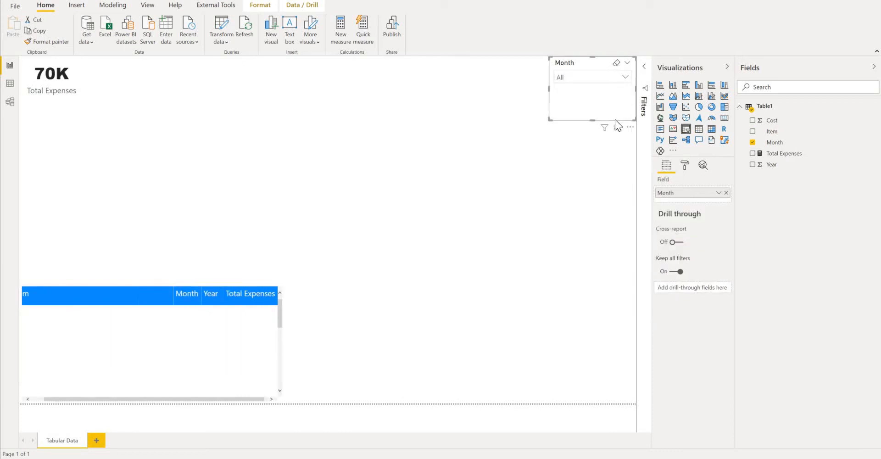
- Widen the expense table by moving its outer side edge so all columns from Item to Total Expenses fit
left_click(627, 77)
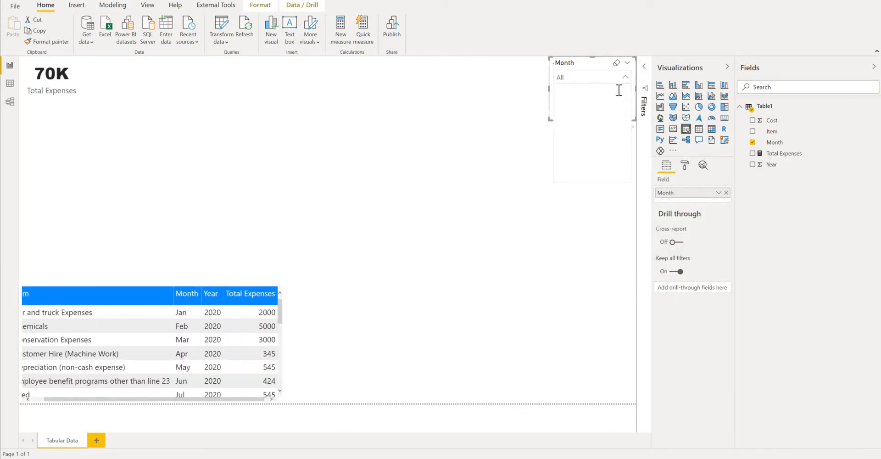
left_click(285, 351)
left_click(284, 347)
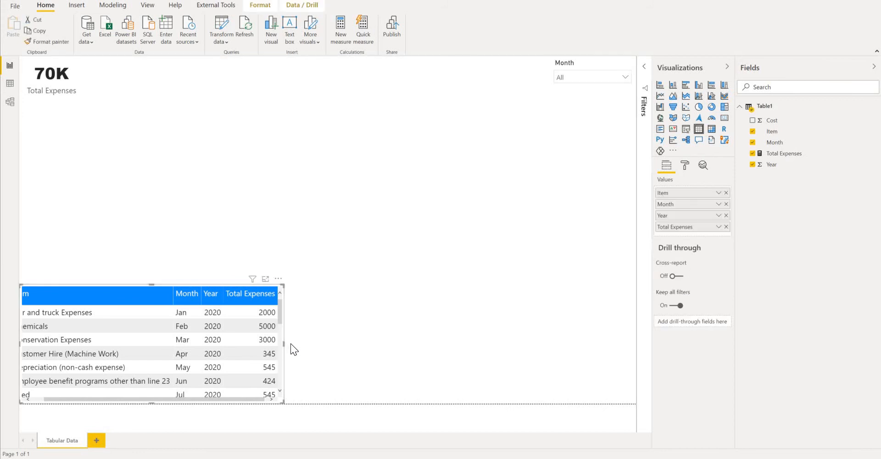
left_click(290, 344)
left_click(283, 347)
left_click_drag(283, 344, 318, 344)
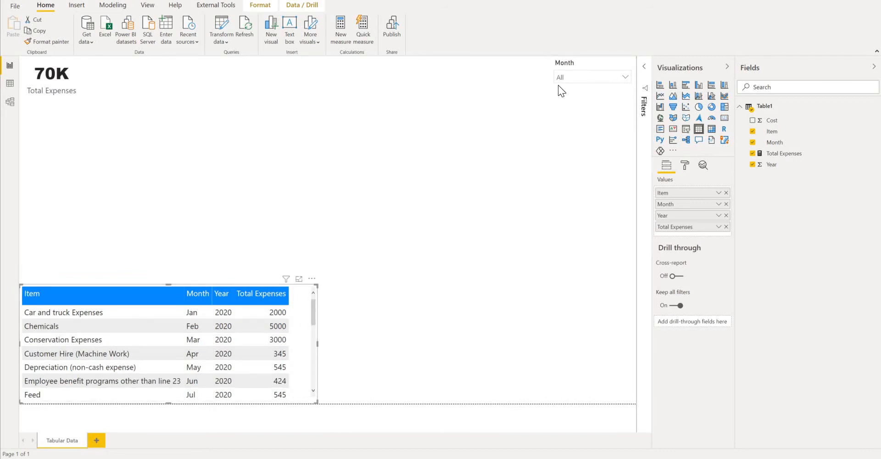
- Delete the leftover search text "dec" from the Month slicer and deselect the visual
left_click(626, 77)
key("BackSpace")
key("BackSpace")
left_click(454, 133)
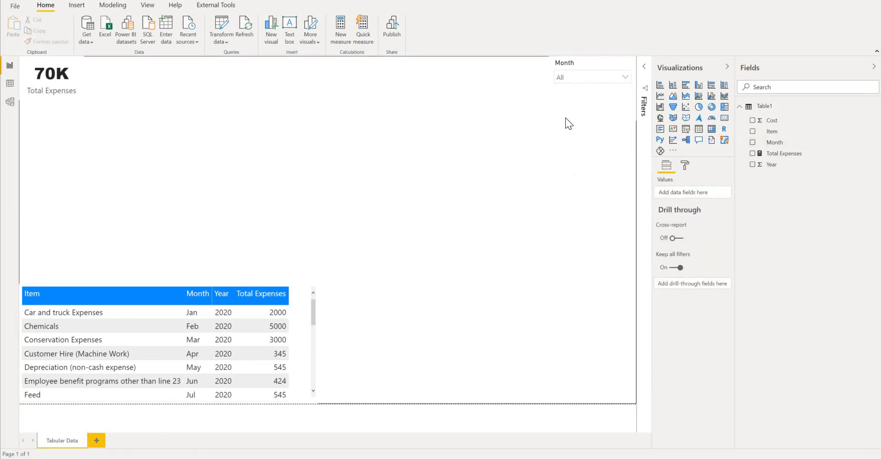
- Add a slicer for the Item field, shrink it beside the Month slicer and switch it to a dropdown
left_click(688, 132)
left_click_drag(283, 169, 538, 89)
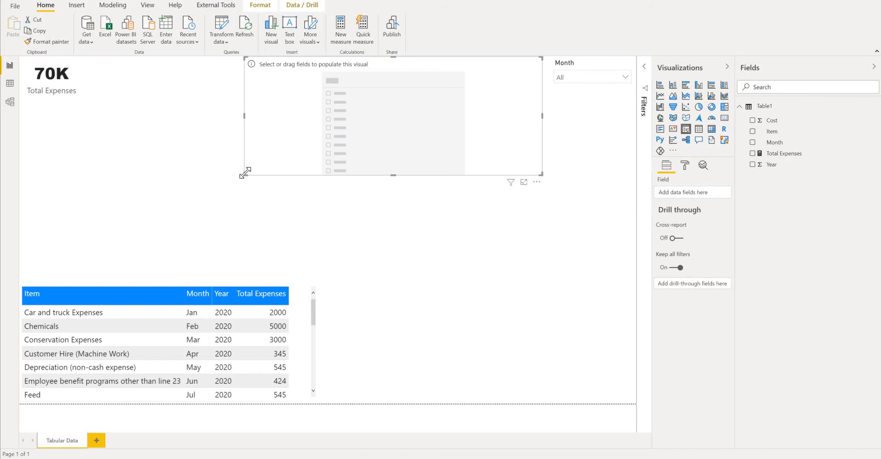
left_click_drag(245, 174, 475, 82)
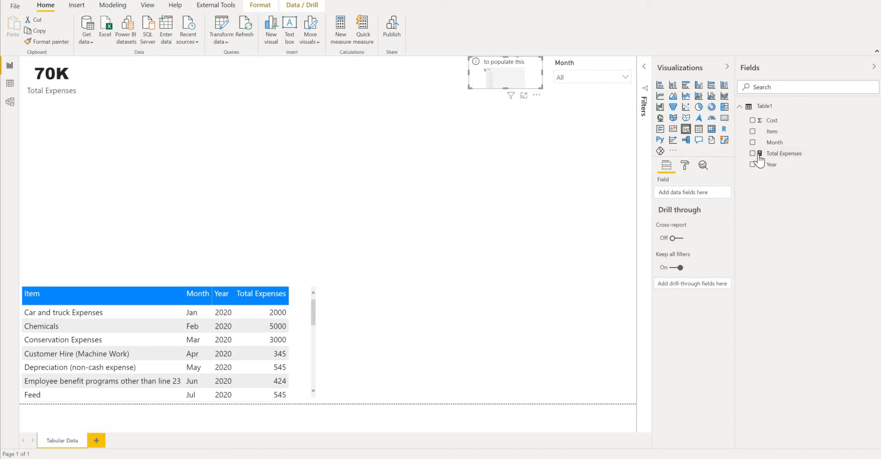
left_click(752, 132)
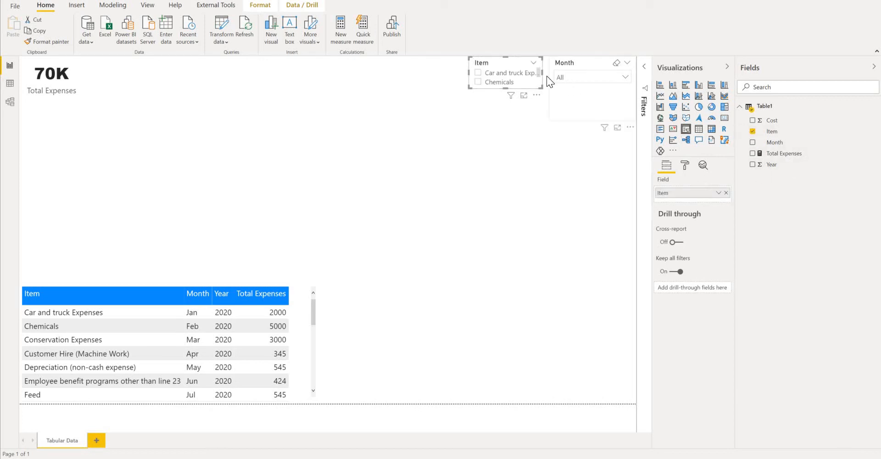
left_click(533, 63)
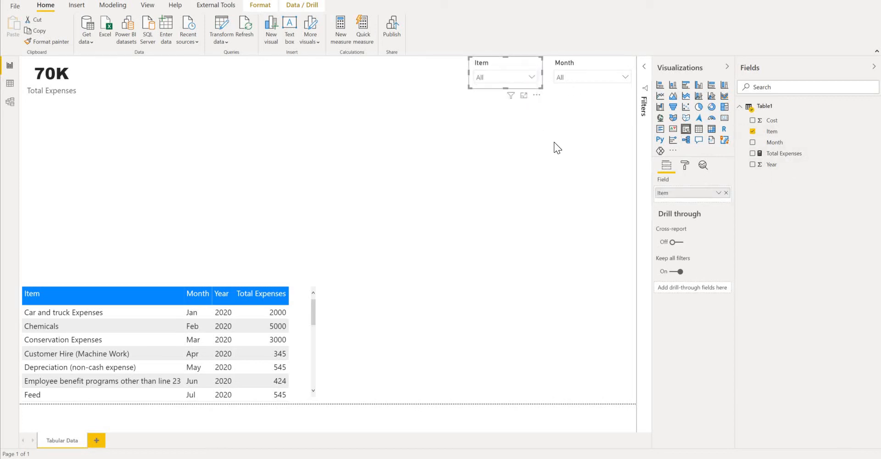
- Try filtering the report with the Item slicer by Car and truck Expenses, followed by Chemicals
left_click(537, 95)
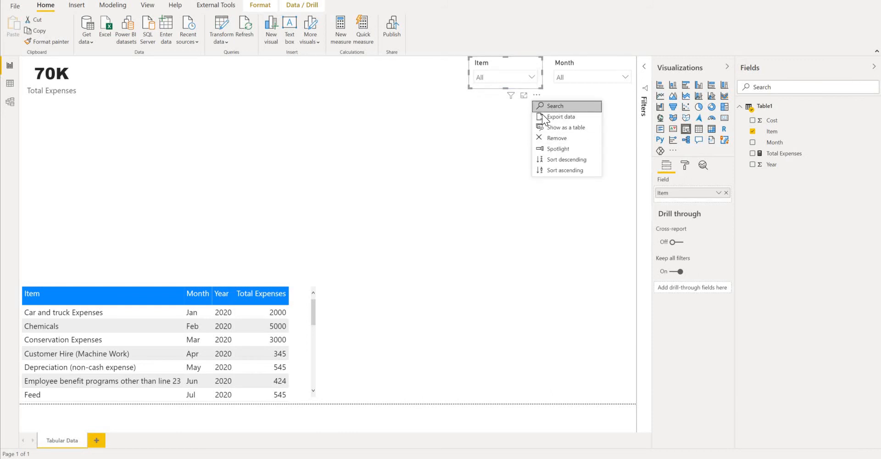
left_click(537, 95)
left_click(533, 76)
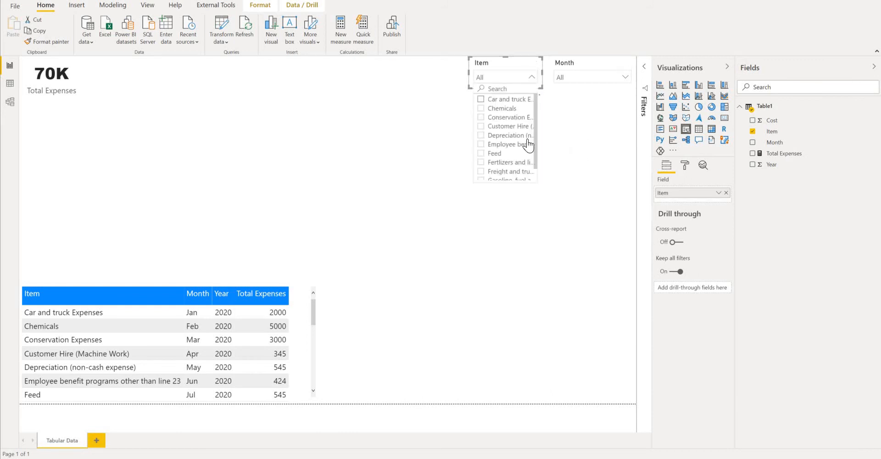
left_click(483, 100)
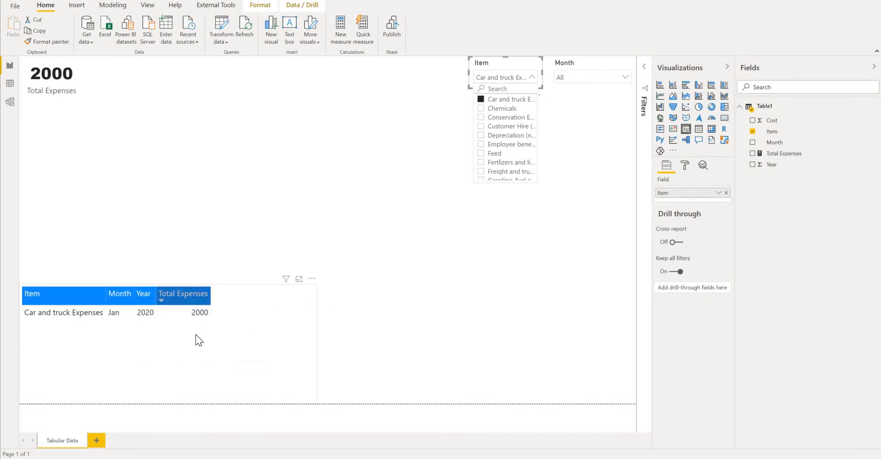
left_click(481, 109)
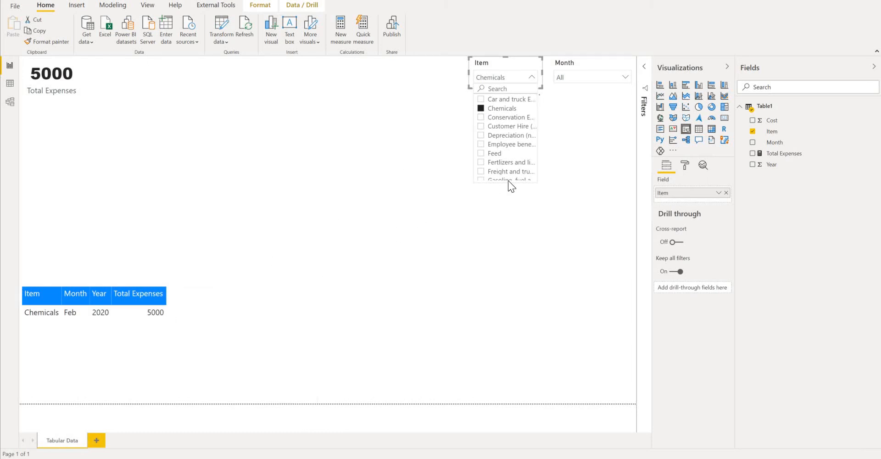
- Turn off multi-select with CTRL and turn on the "Select all" option for the Item slicer
left_click(686, 166)
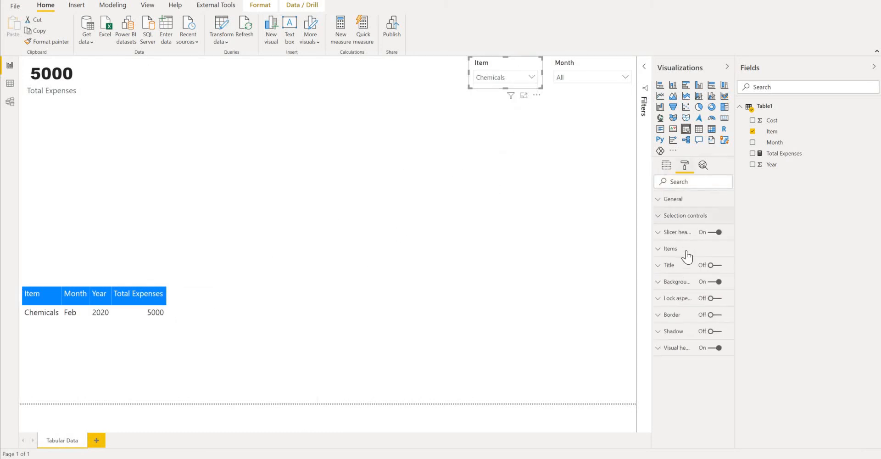
left_click(661, 217)
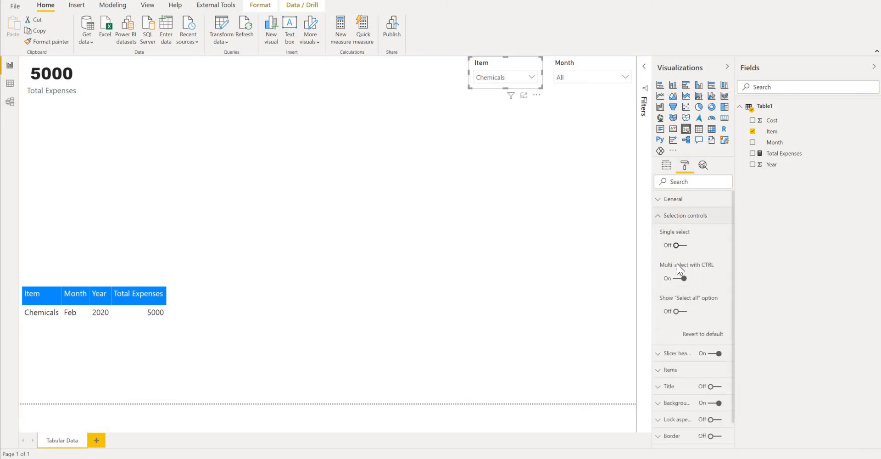
left_click(680, 278)
left_click(676, 311)
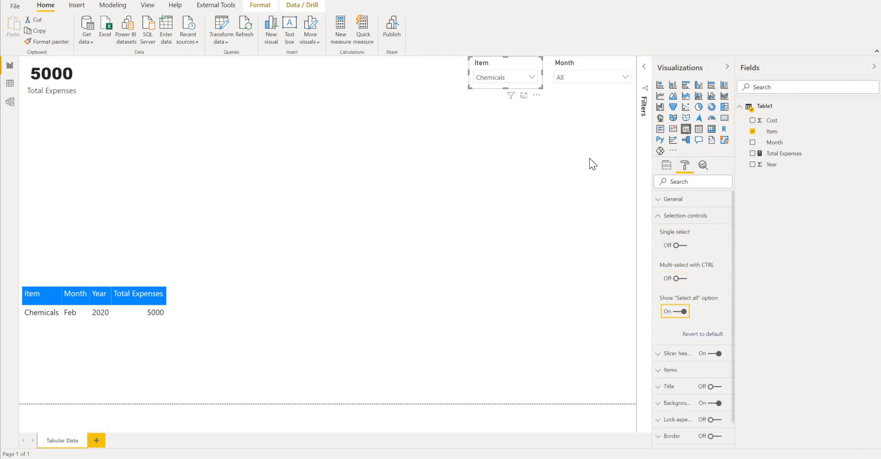
- Widen the Item slicer and add Car and truck Expenses and Conservation Expenses to the Chemicals selection
left_click(533, 76)
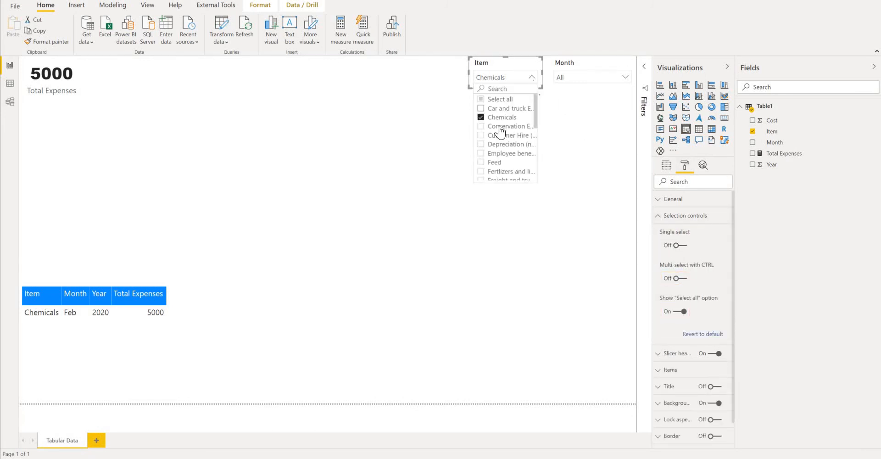
left_click(482, 108)
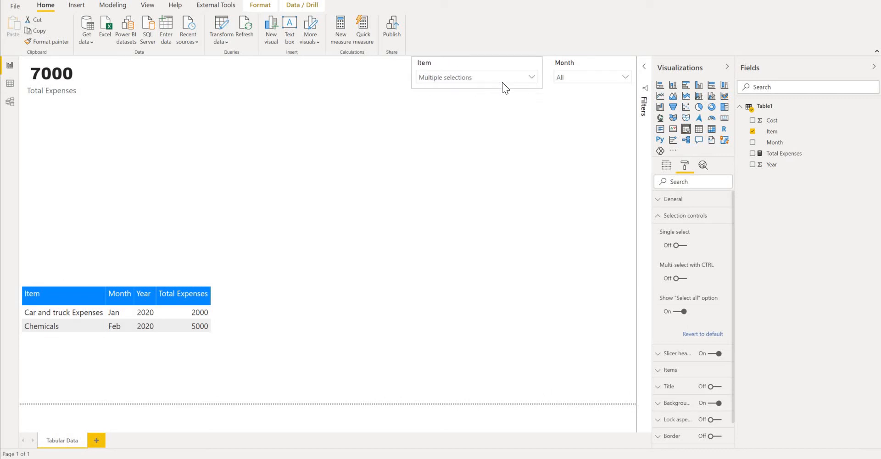
left_click(533, 77)
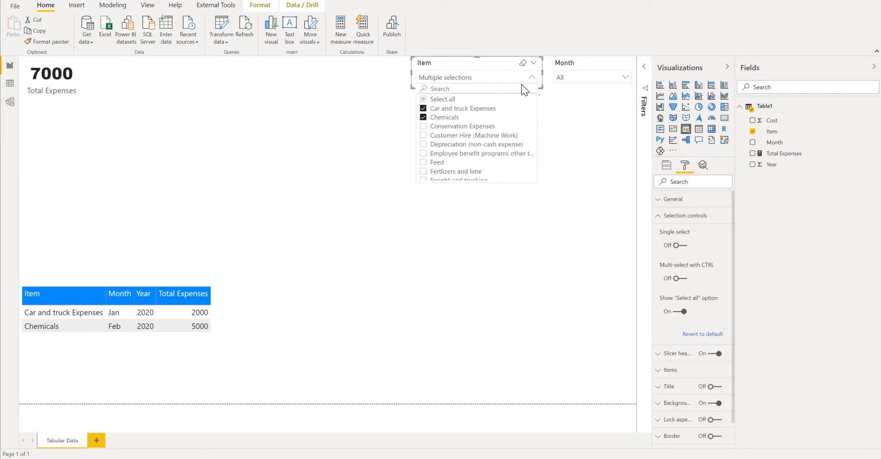
left_click(423, 127)
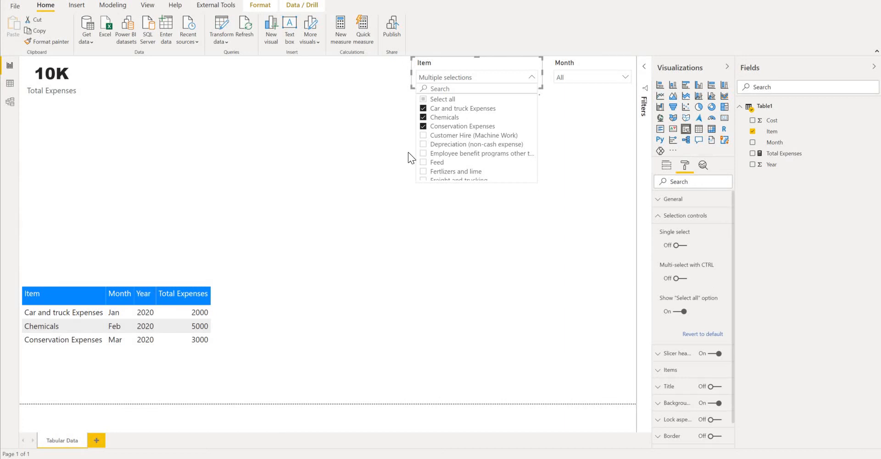
- Filter the Month slicer to Feb, and clear the selections in both the Item and Month slicers
left_click(625, 77)
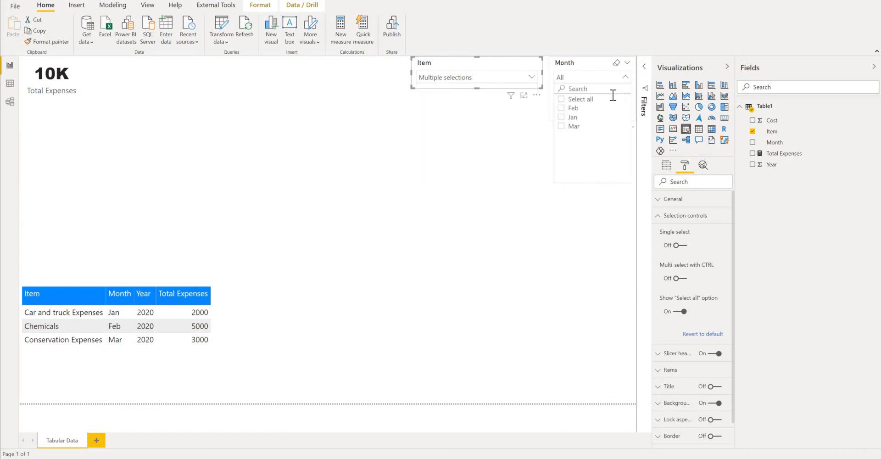
left_click(561, 109)
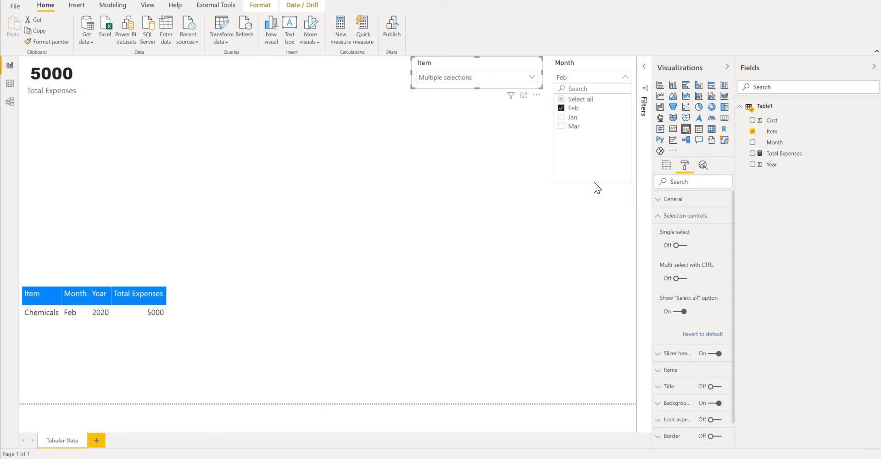
left_click(521, 99)
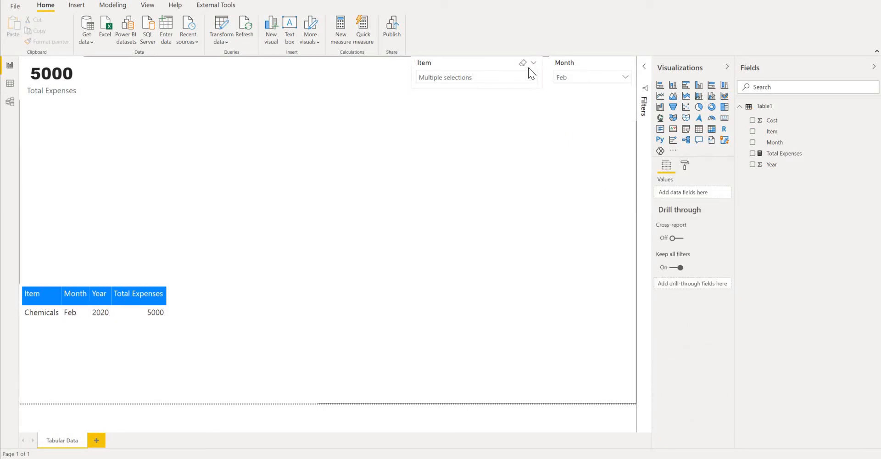
left_click(523, 64)
left_click(617, 63)
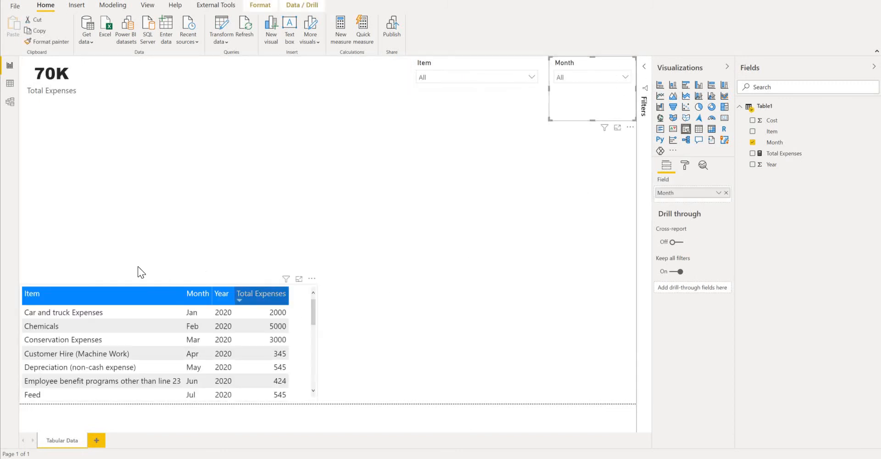
- Increase the height of the expense table by raising its upper edge
left_click(161, 290)
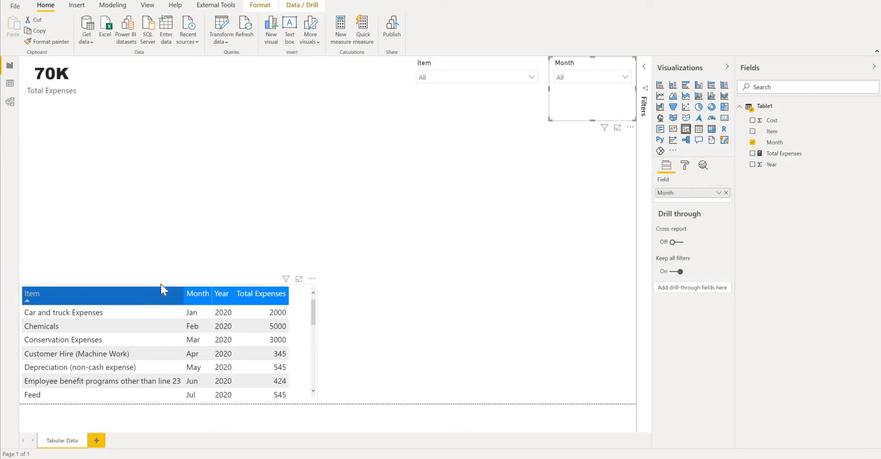
left_click(160, 284)
left_click(166, 282)
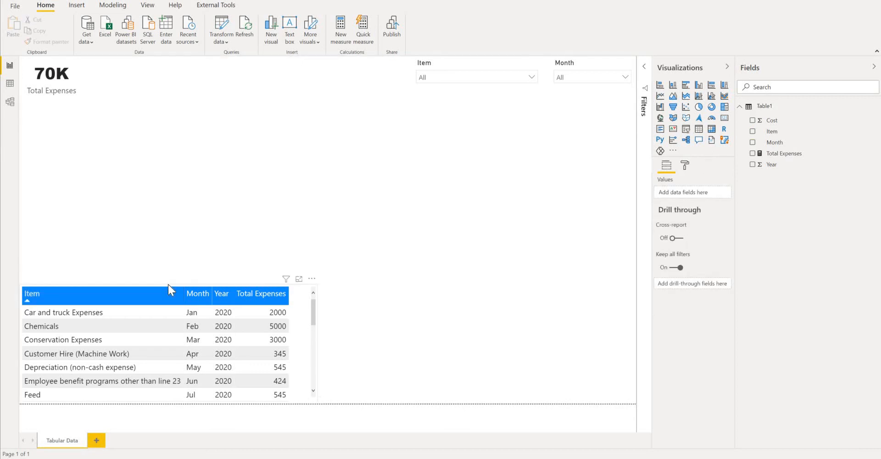
left_click(169, 282)
left_click(169, 283)
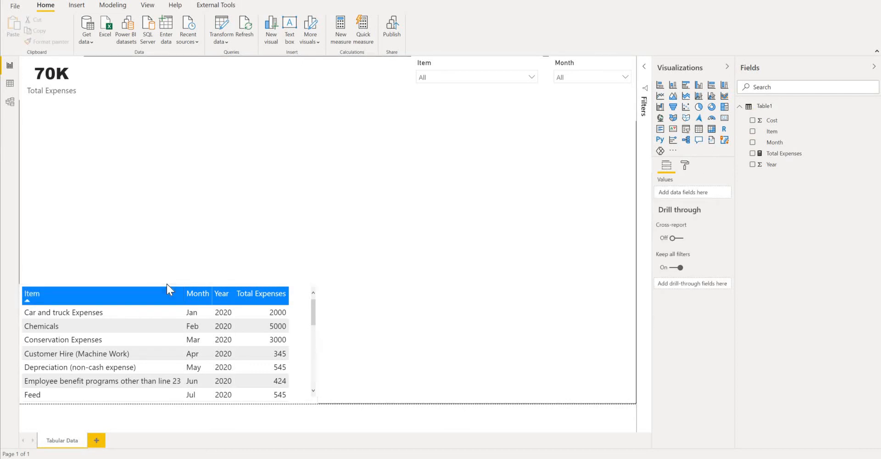
left_click_drag(167, 284, 158, 230)
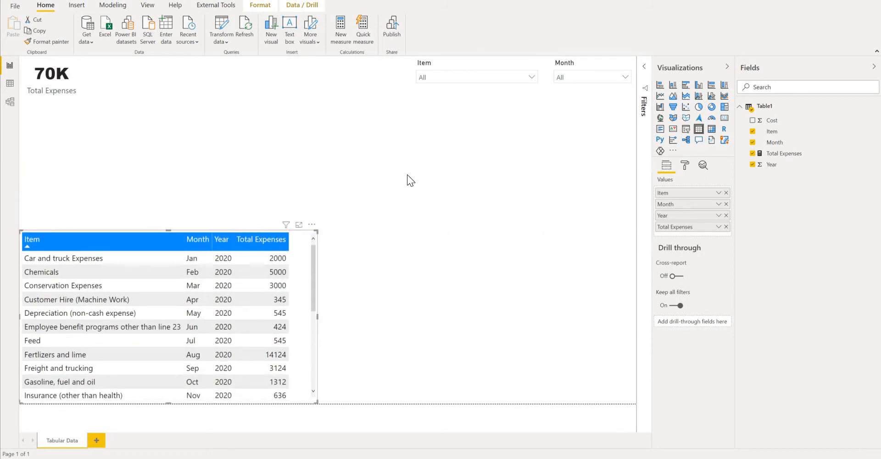
- Duplicate the expense table and place the copy to the right of the original
left_click(146, 176)
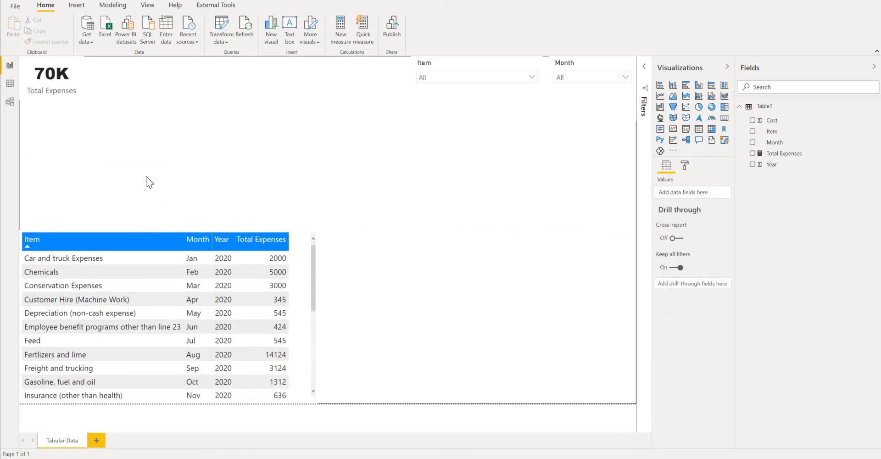
left_click(312, 302)
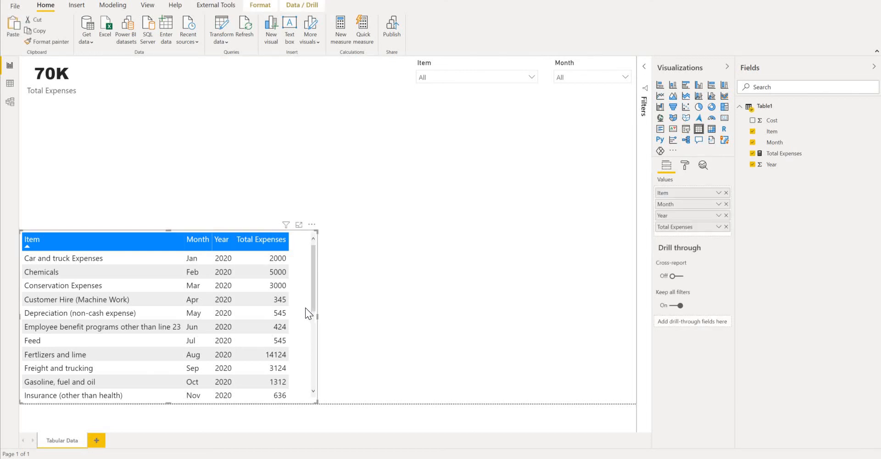
left_click_drag(305, 308, 594, 241)
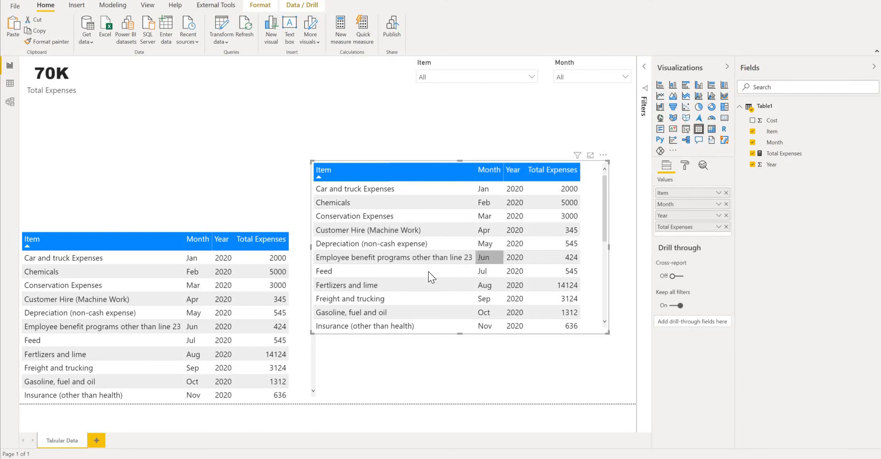
- Remove Item, Month and Year from the copied table's values and add Month back ahead of Total Expenses
left_click(726, 193)
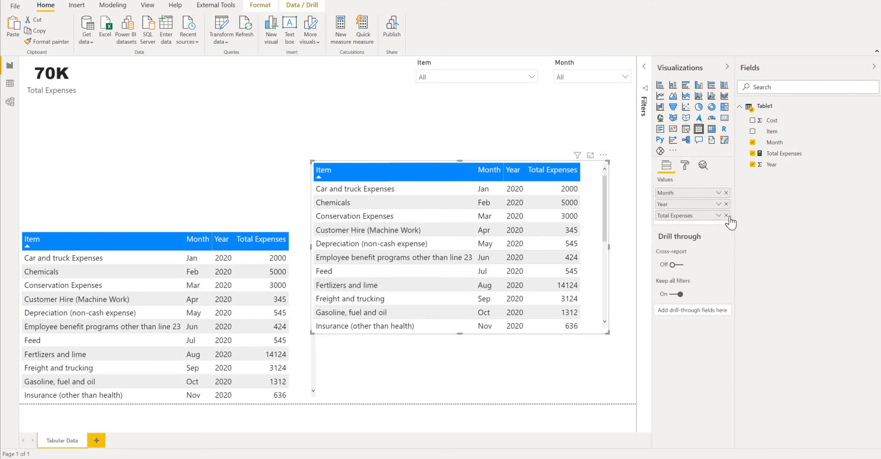
left_click(726, 192)
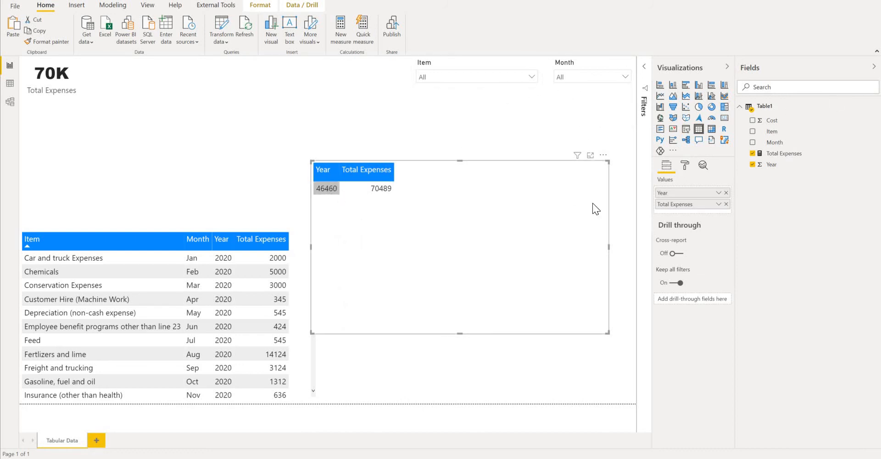
left_click(726, 192)
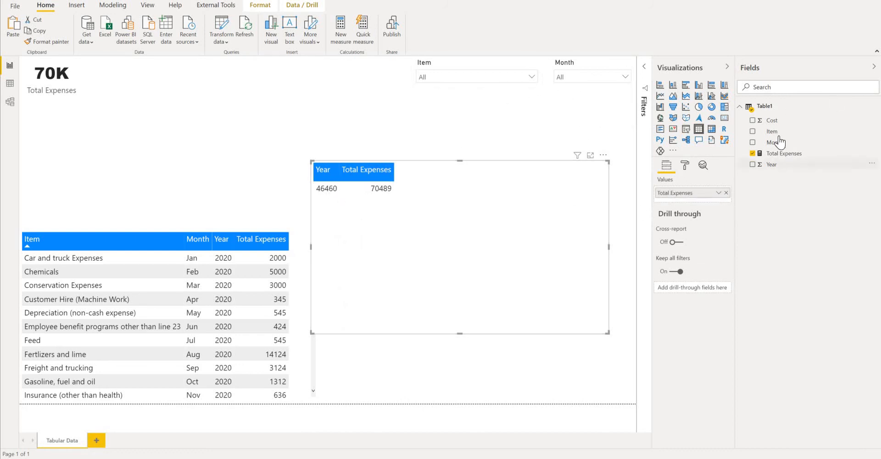
left_click_drag(779, 141, 687, 211)
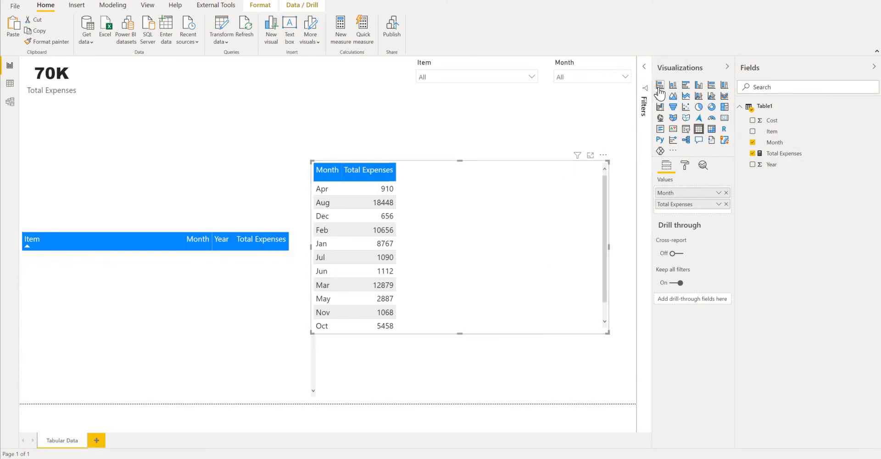
- Convert the copied table to a stacked bar chart and fit it beside the expense table, aligning their upper edges
left_click(660, 88)
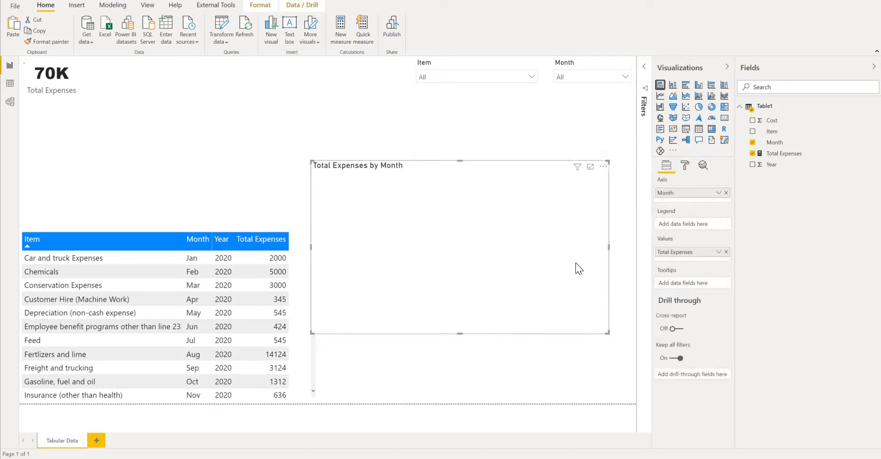
left_click_drag(506, 288, 565, 353)
left_click_drag(322, 313, 317, 312)
left_click_drag(470, 235, 469, 235)
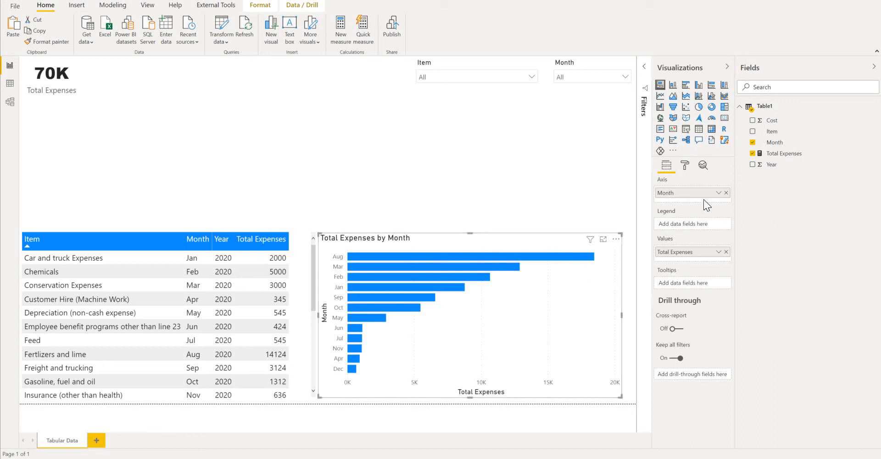
- Turn on data labels for the Total Expenses by Month bar chart
left_click(685, 166)
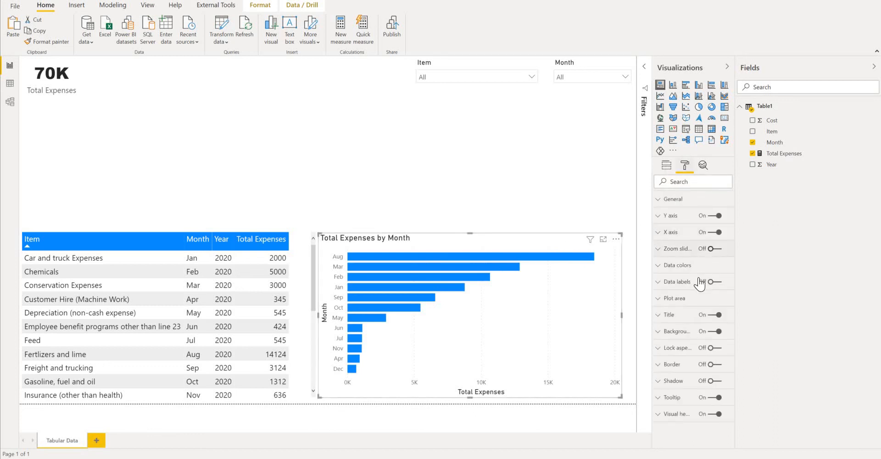
left_click(660, 270)
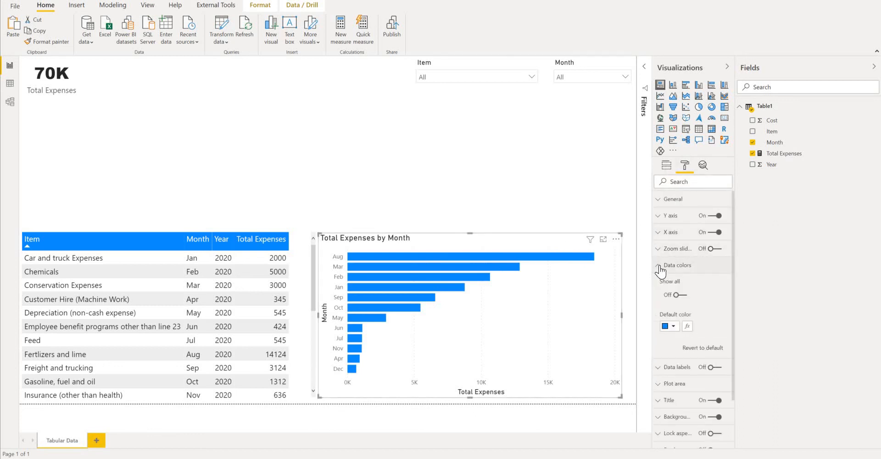
left_click(660, 271)
left_click(713, 282)
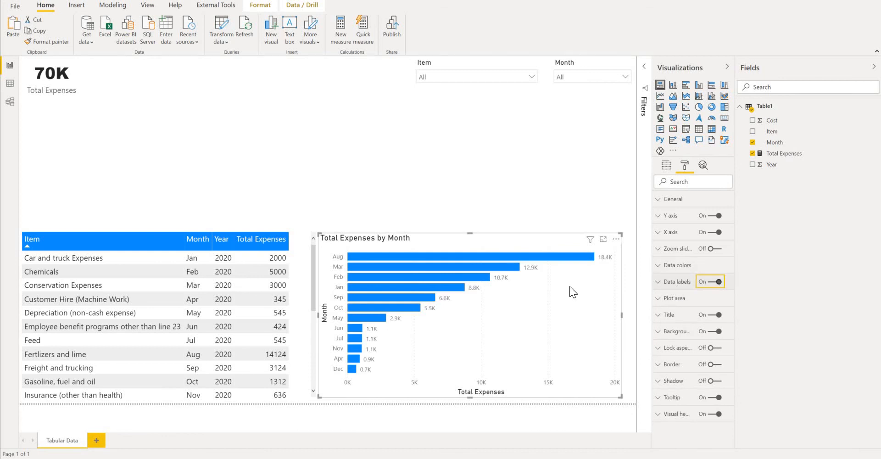
left_click(657, 268)
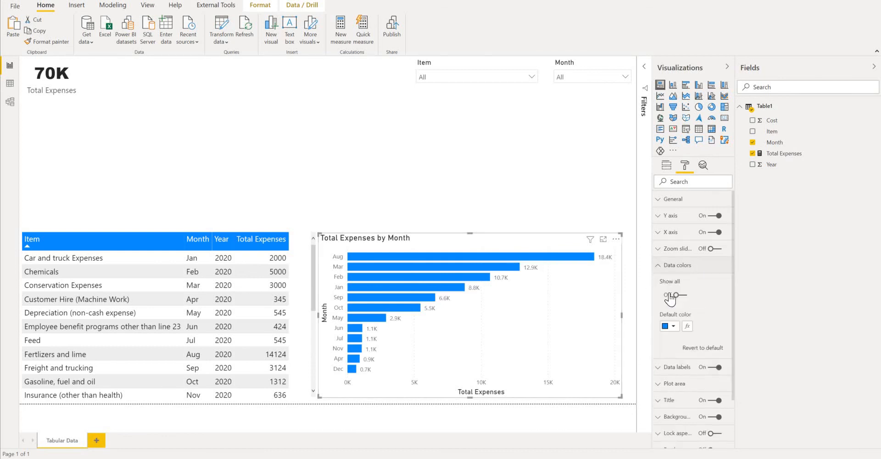
left_click(675, 327)
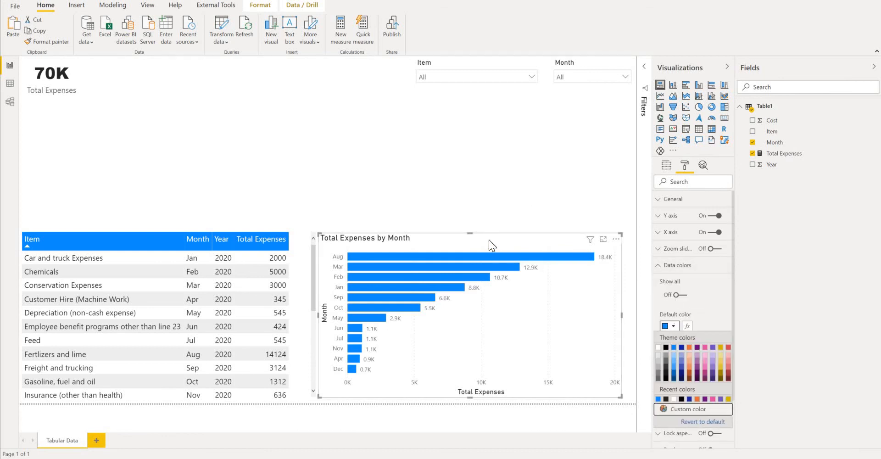
left_click(489, 228)
- Collapse the visualization settings and narrow the Item slicer from its left edge
left_click(727, 67)
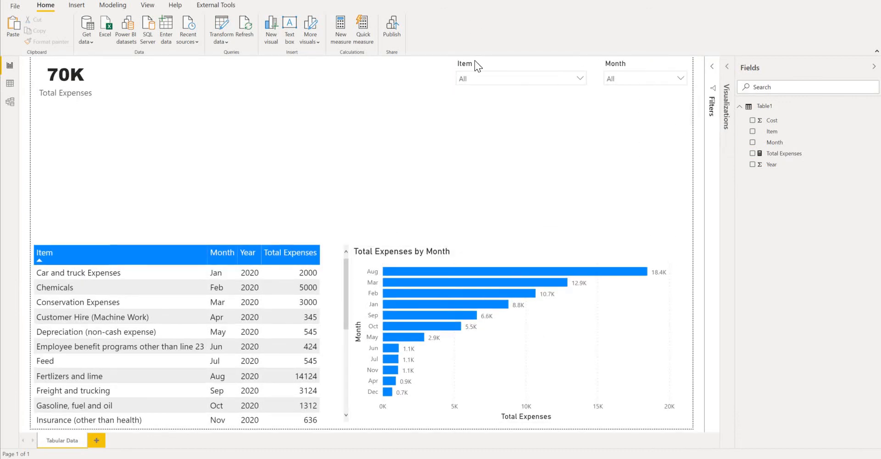
left_click(459, 72)
left_click_drag(484, 68, 492, 68)
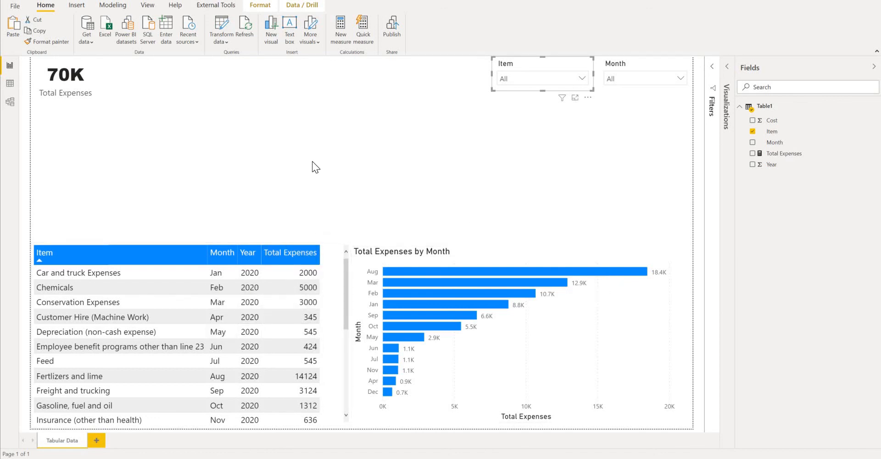
left_click(467, 135)
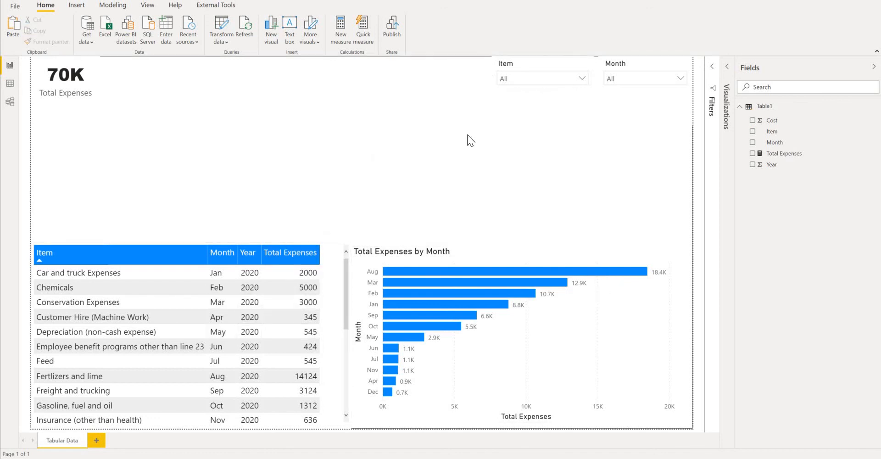
- Duplicate the Total Expenses by Month bar chart, place the copy above the original and shorten it below the slicers
left_click(617, 332)
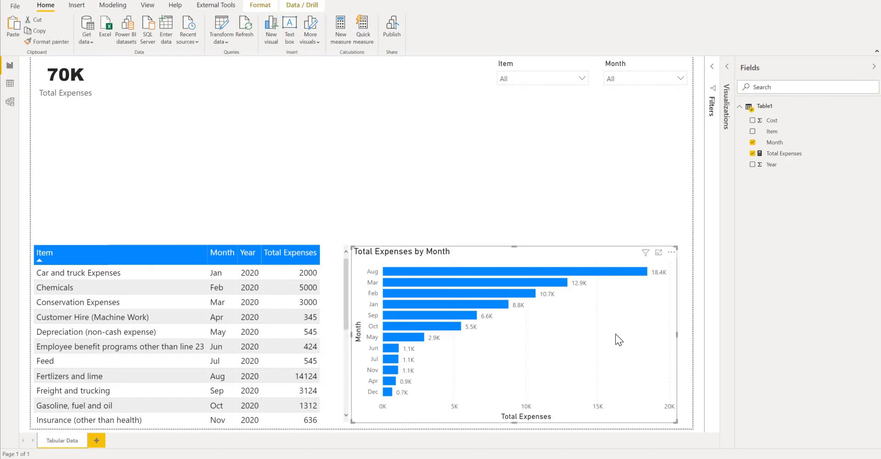
key("ctrl+c")
key("ctrl+v")
left_click_drag(615, 332, 601, 153)
left_click_drag(514, 82, 511, 109)
- Reduce the height of the original bar chart and the expense table by lowering their upper edges
left_click(514, 271)
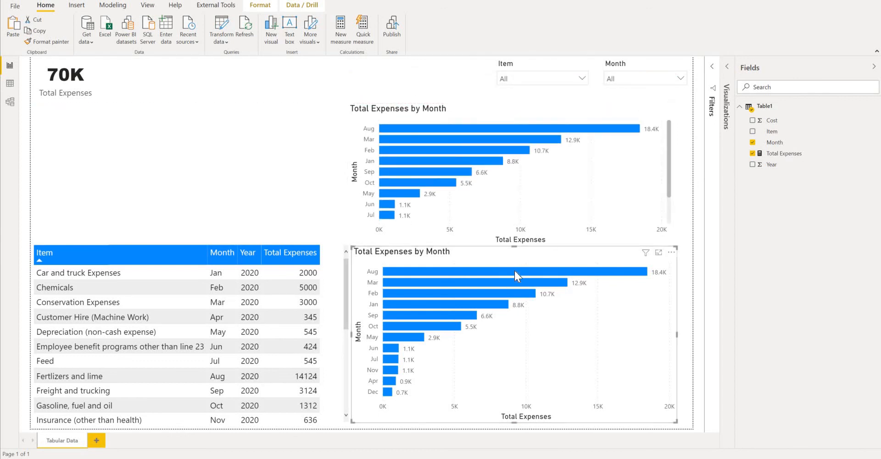
left_click(188, 246)
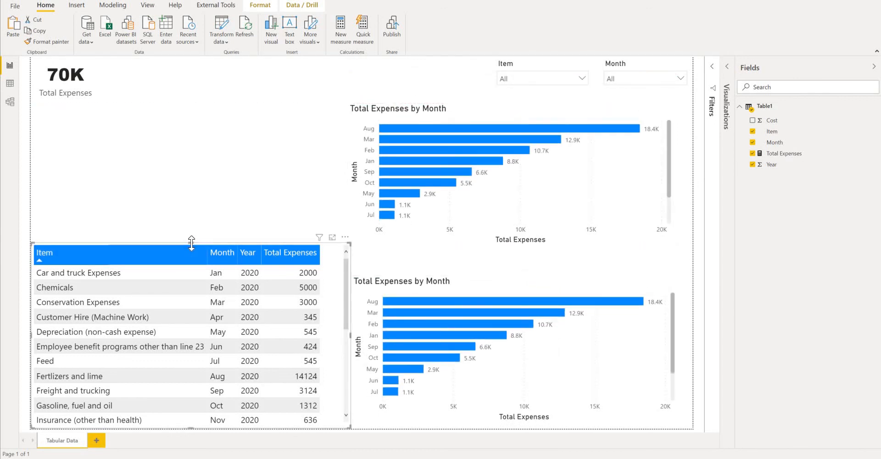
left_click(192, 247)
left_click_drag(191, 243, 189, 276)
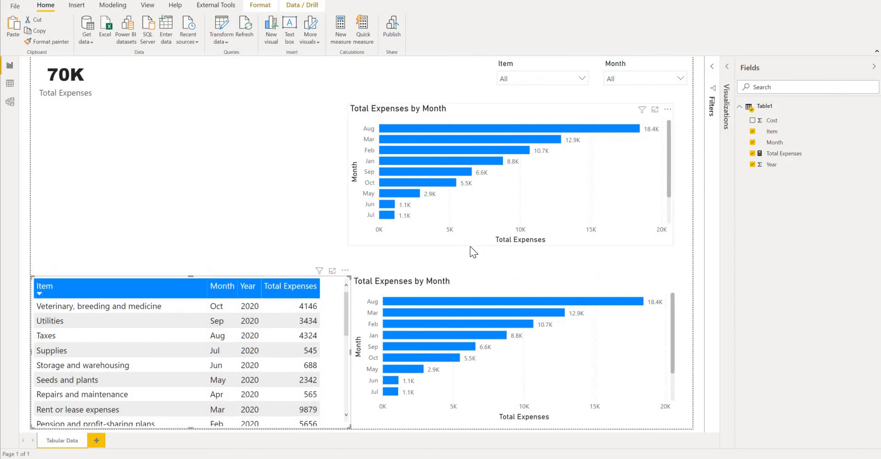
- Move the copied bar chart down against the page's right edge and widen it toward the left
left_click_drag(470, 246, 509, 270)
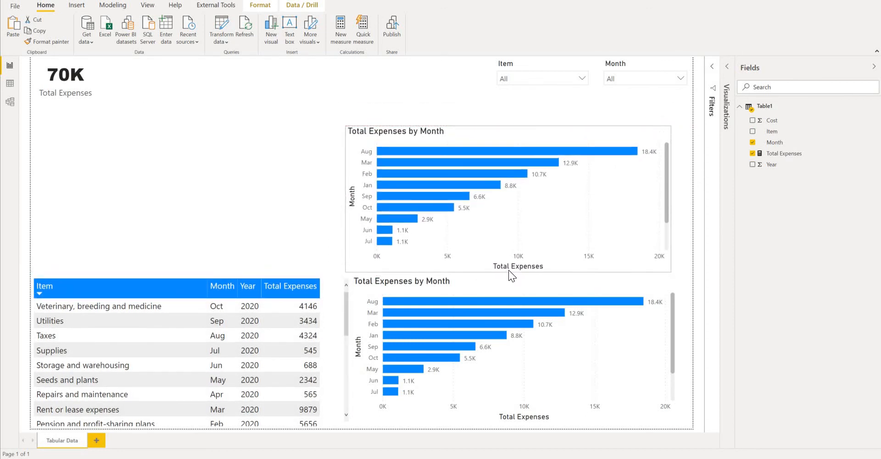
left_click_drag(491, 243, 511, 253)
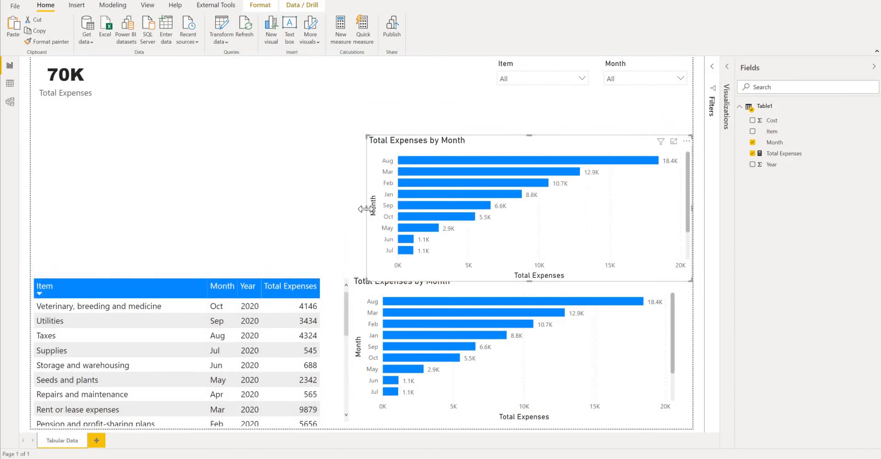
left_click_drag(357, 208, 343, 205)
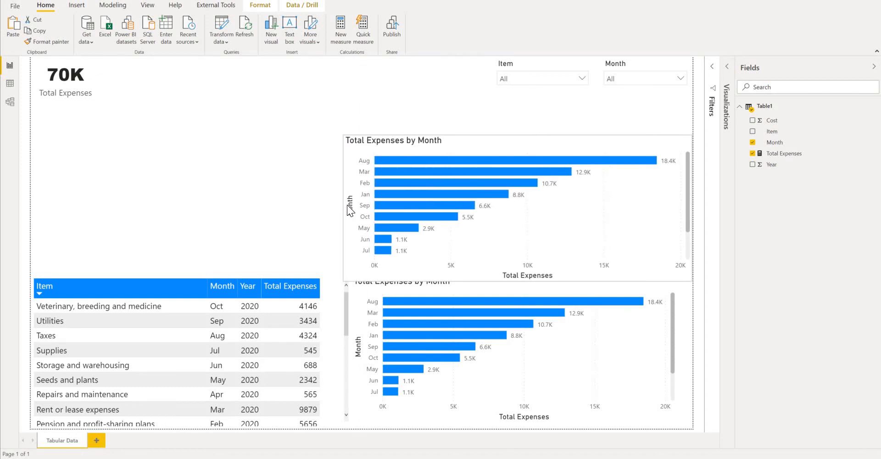
- Replace Month with Item on the copied bar chart's axis
left_click(466, 185)
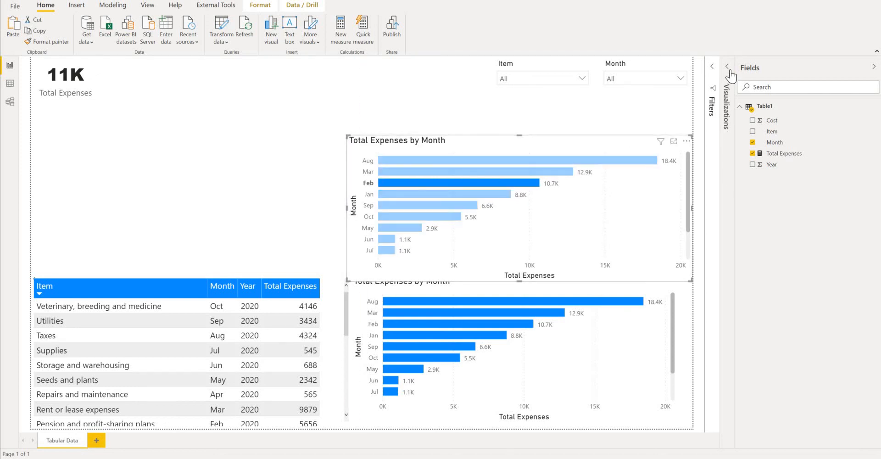
left_click(730, 158)
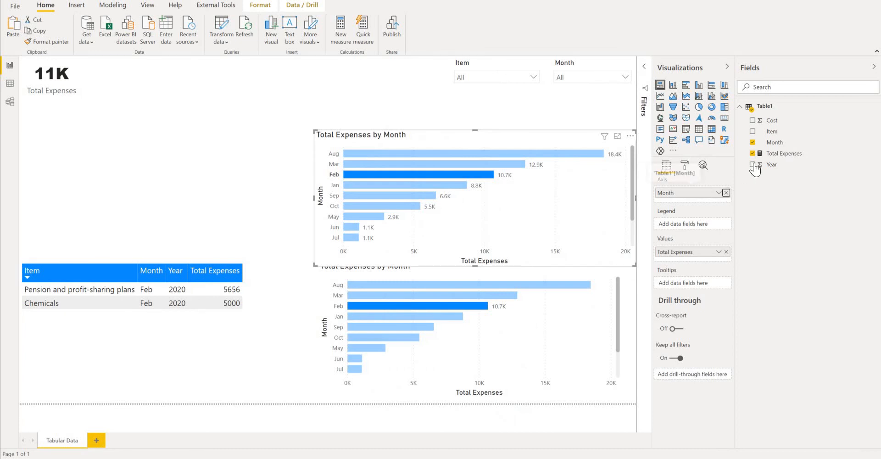
left_click(726, 193)
left_click_drag(772, 134, 689, 197)
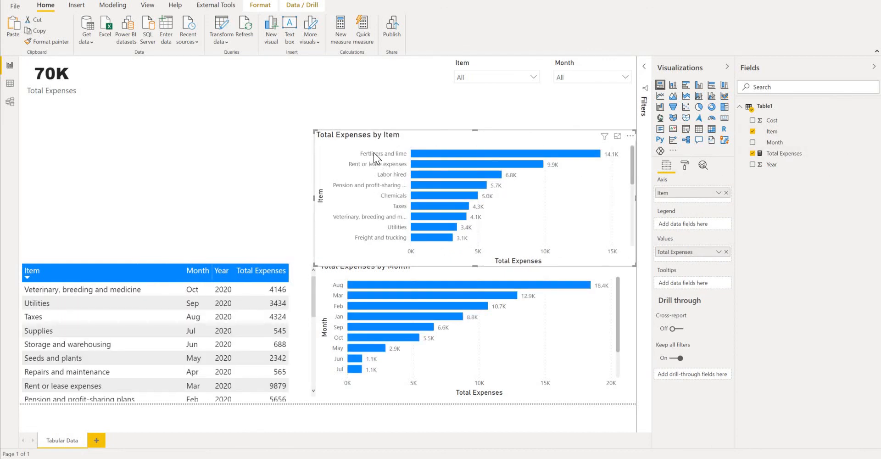
- Shift the month chart down below the item chart and narrow the item chart slightly from its left edge
left_click(533, 318)
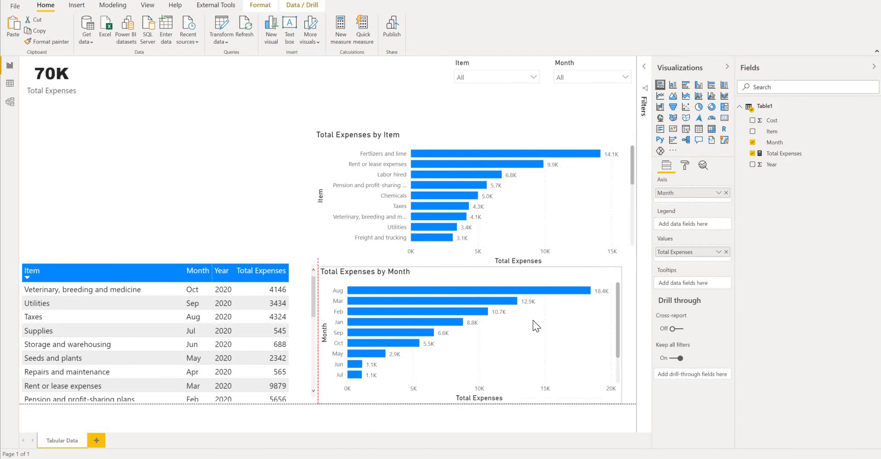
left_click(476, 152)
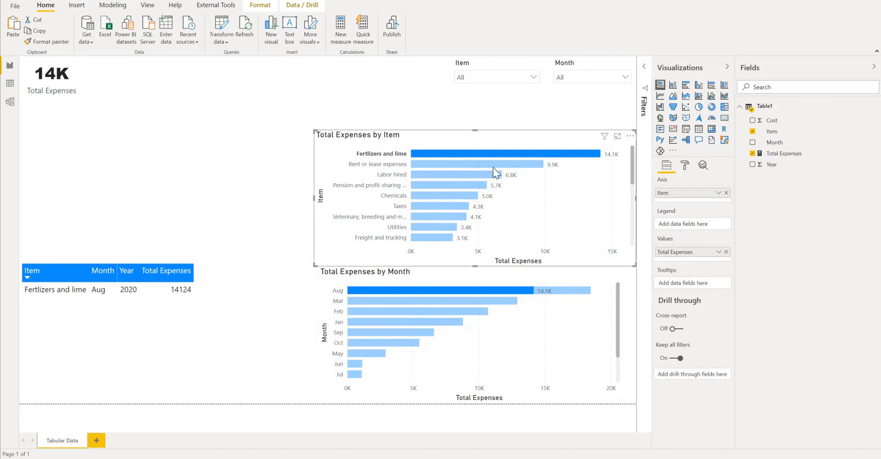
left_click_drag(316, 195, 327, 196)
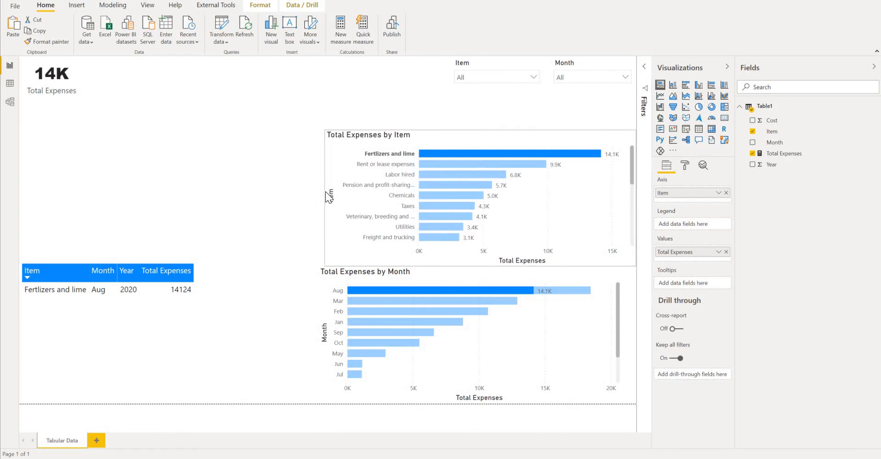
left_click(562, 110)
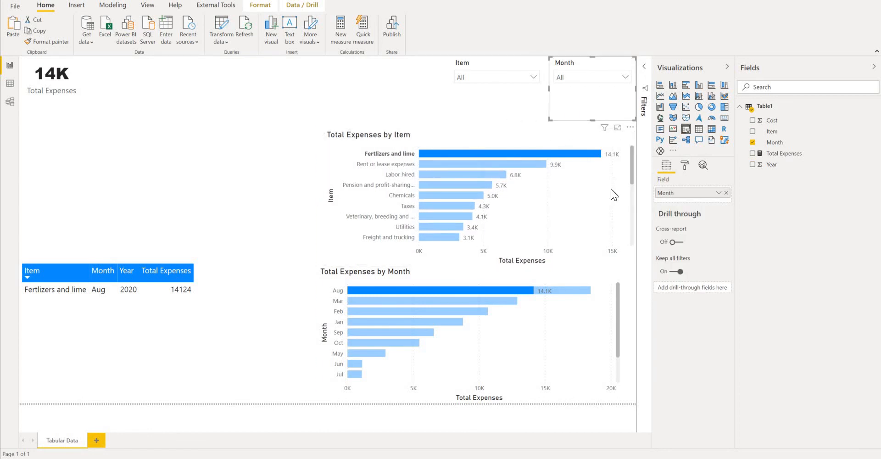
left_click(618, 195)
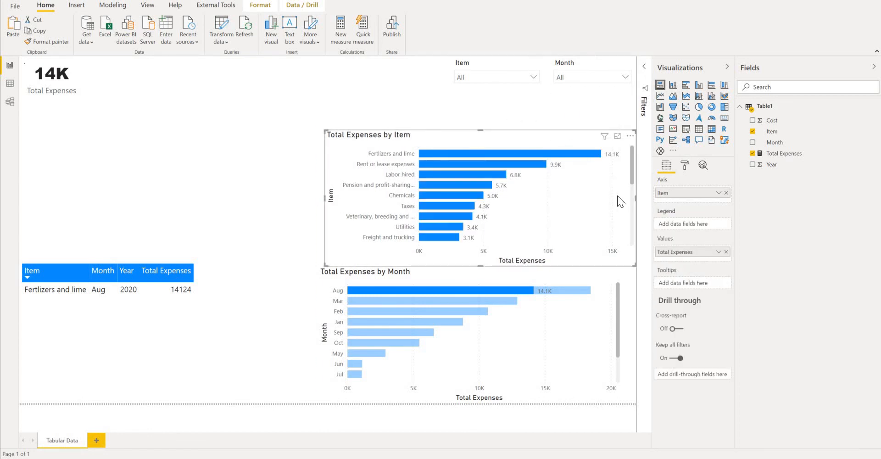
- Duplicate the Total Expenses by Item chart, place the copy above the expense table and narrow it to fit
left_click(294, 97)
left_click(379, 136)
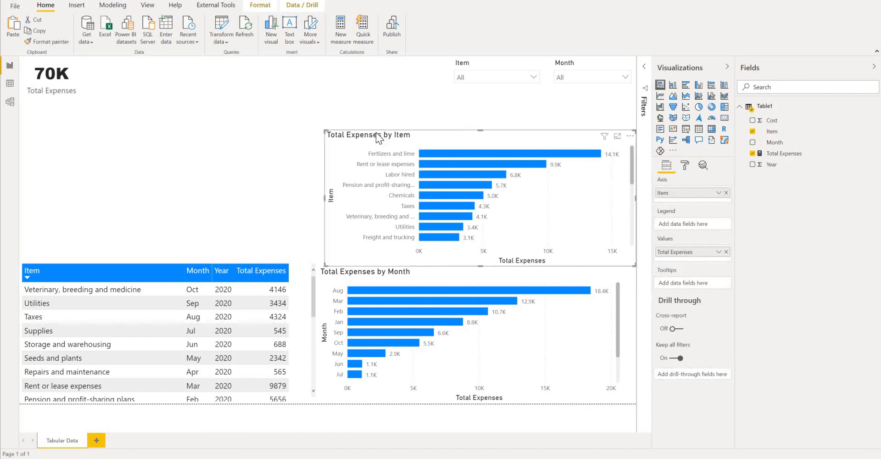
left_click_drag(376, 136, 86, 120)
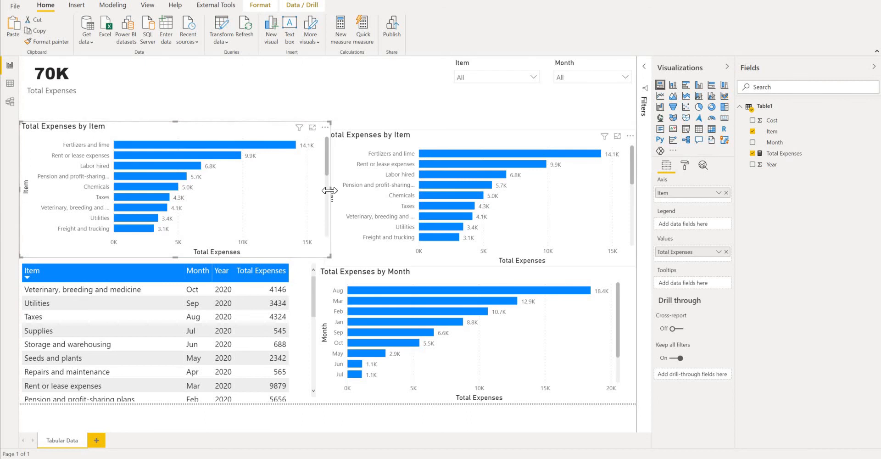
left_click_drag(330, 190, 313, 191)
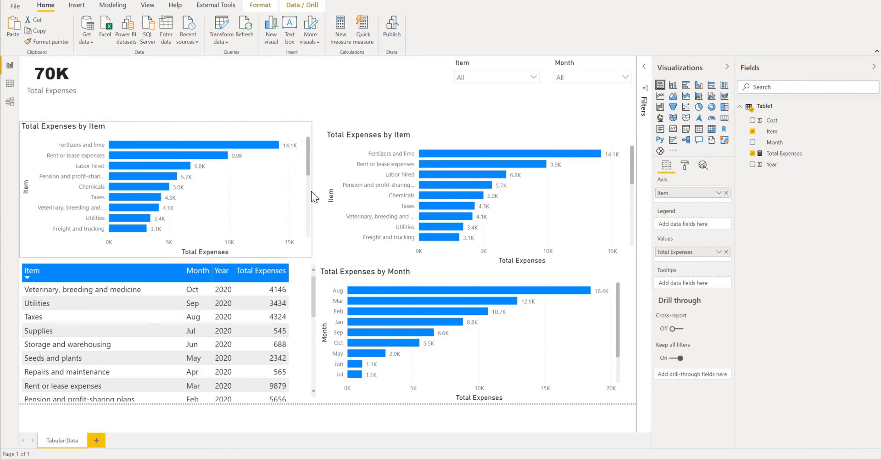
- Replace Item with Month in the chart above the table and convert it to a donut chart
left_click(754, 133)
left_click_drag(307, 172, 312, 172)
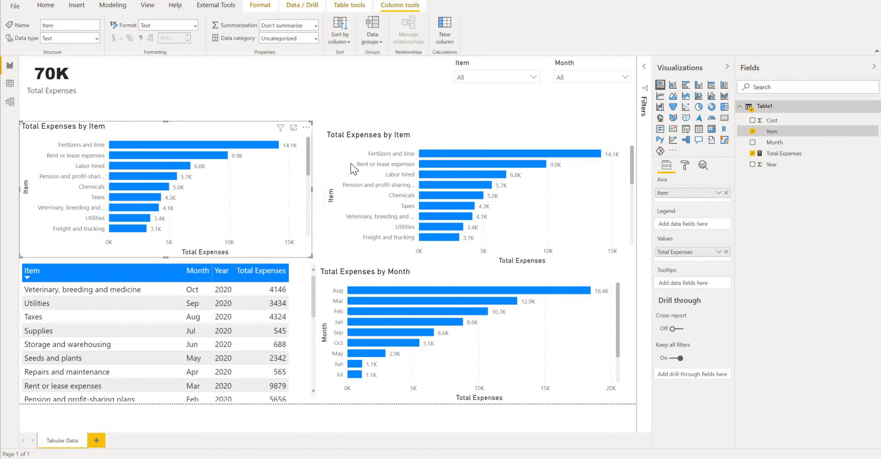
left_click(753, 133)
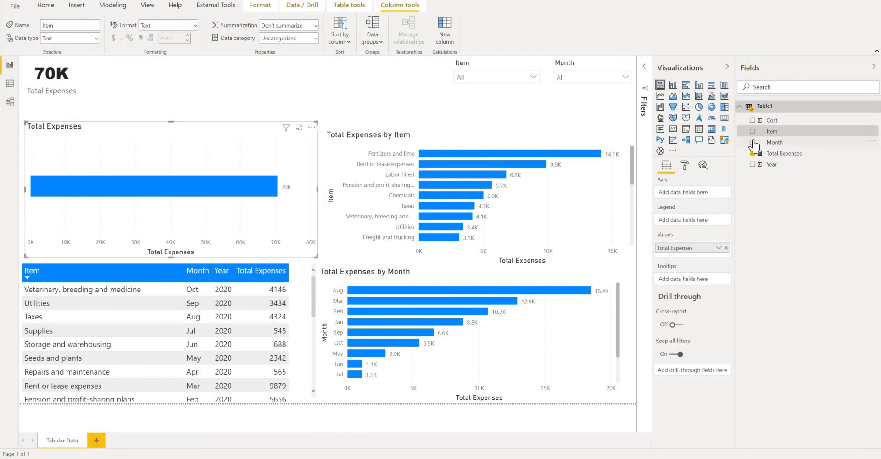
left_click(754, 143)
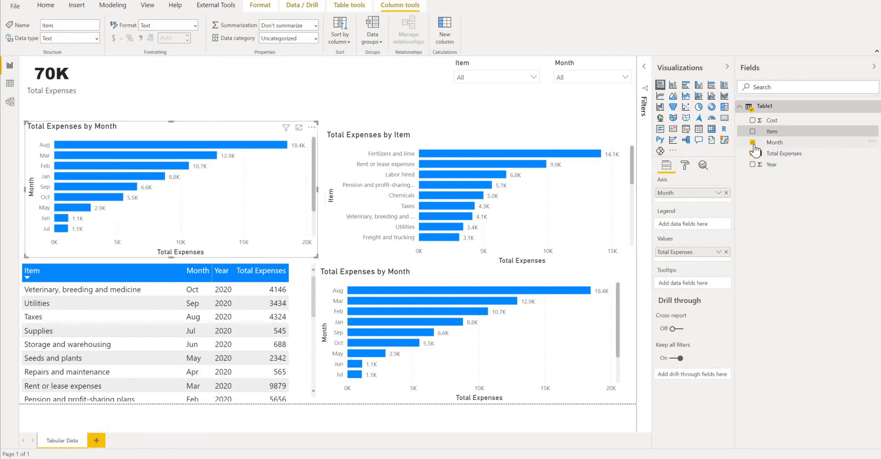
left_click(712, 108)
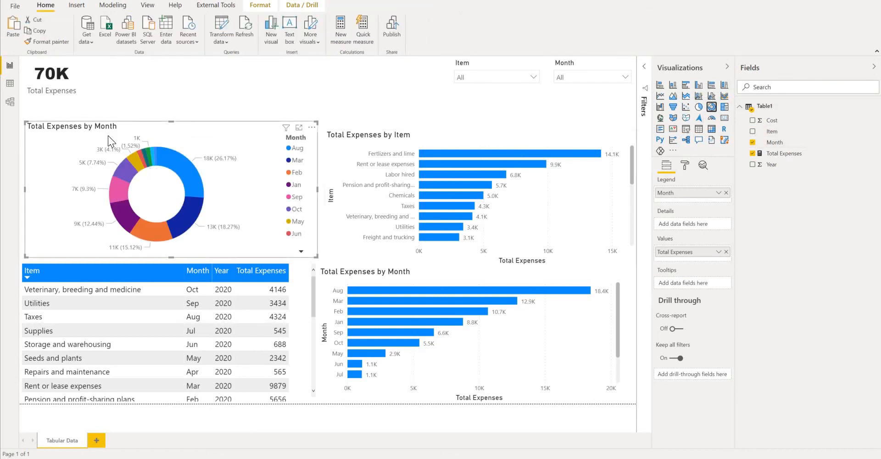
- Raise the upper edges of the donut and item charts and move the item chart up clear of the month chart
left_click_drag(170, 121, 171, 110)
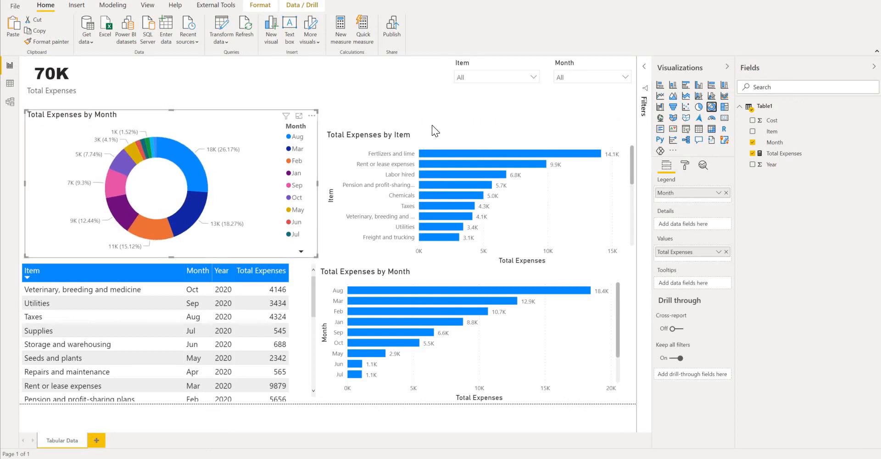
left_click(482, 131)
left_click_drag(482, 131, 485, 109)
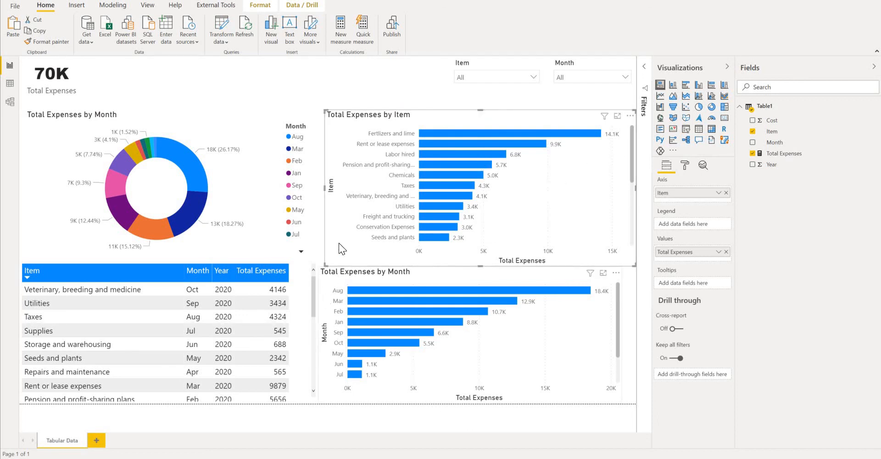
mouse_move(339, 243)
left_mouse_down()
mouse_move(326, 225)
mouse_move(332, 234)
left_mouse_up()
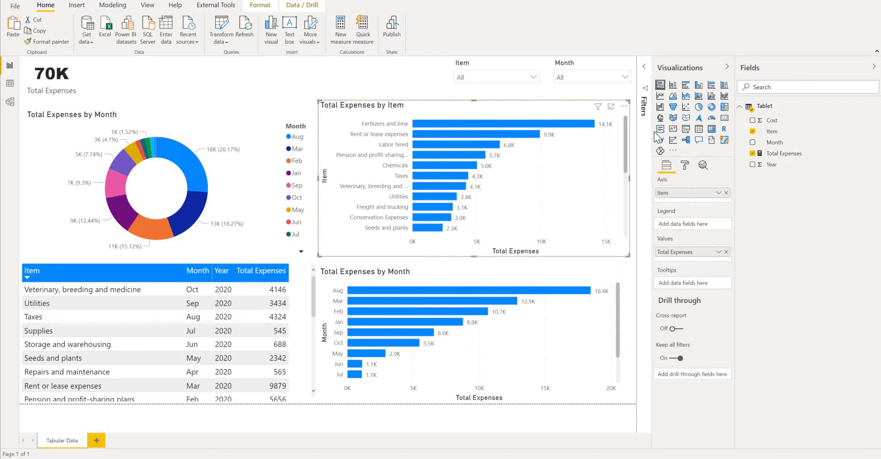
- Collapse the side panes and extend the donut chart upward to align its upper edge with the item chart
left_click(727, 67)
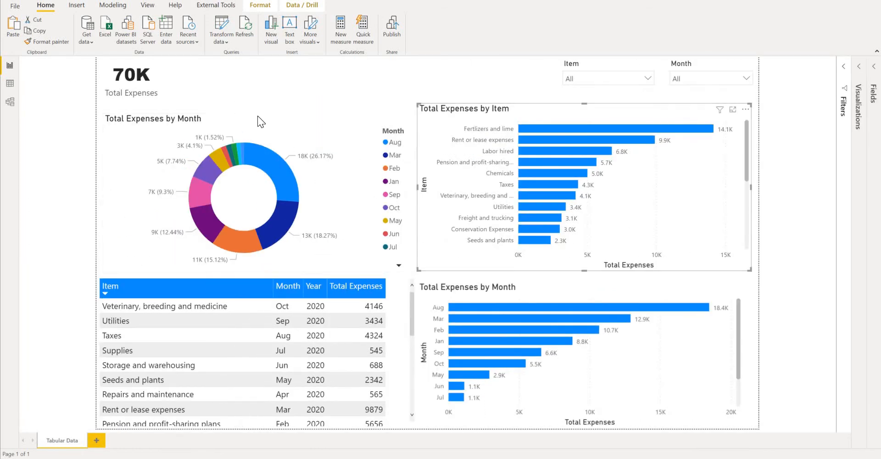
left_click(258, 116)
left_click_drag(257, 114, 258, 103)
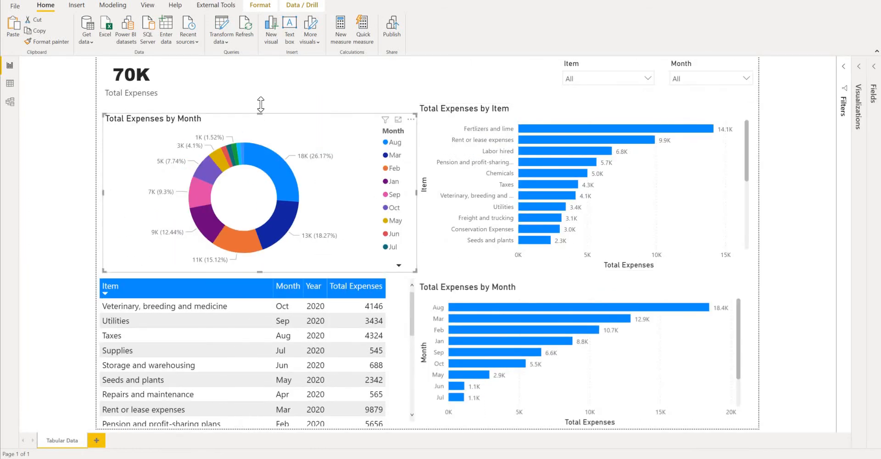
left_click(137, 84)
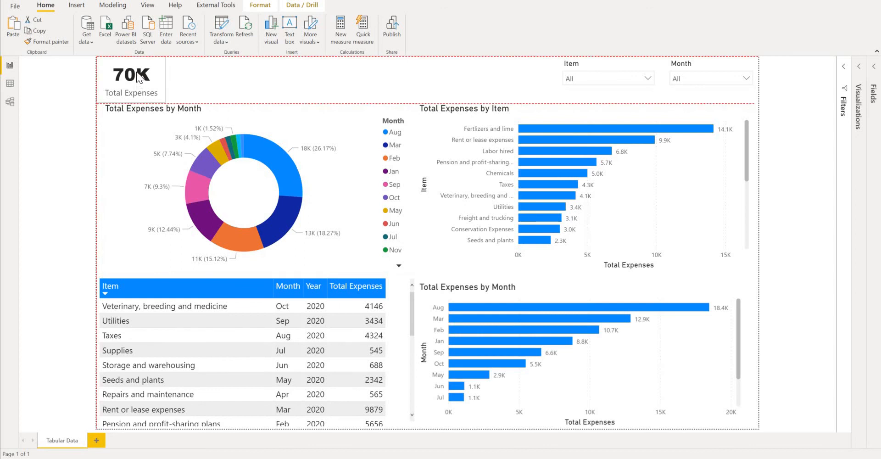
left_click(681, 105)
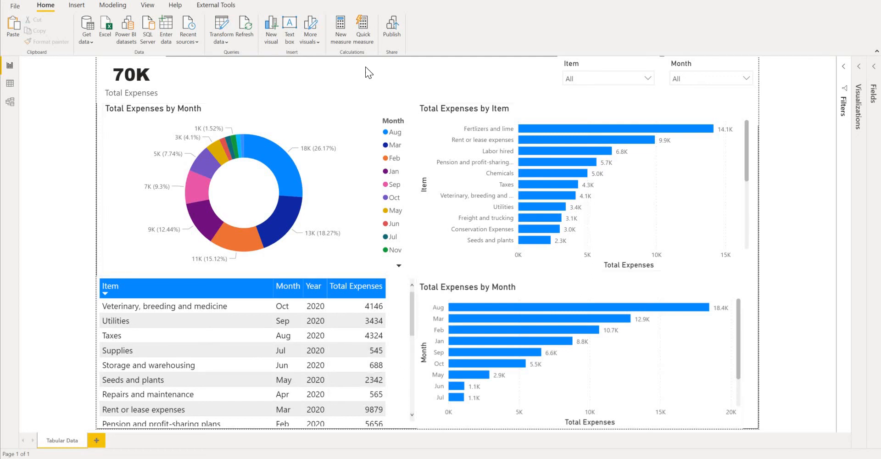
- Refresh the report's data from its source
left_click(251, 23)
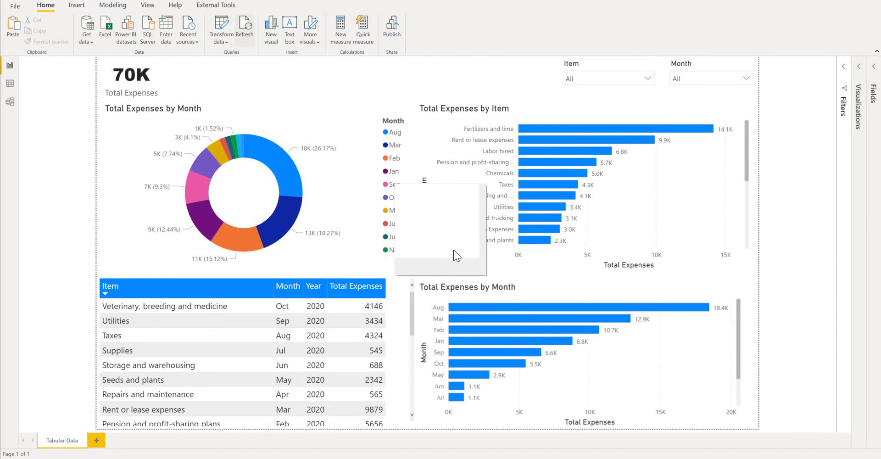